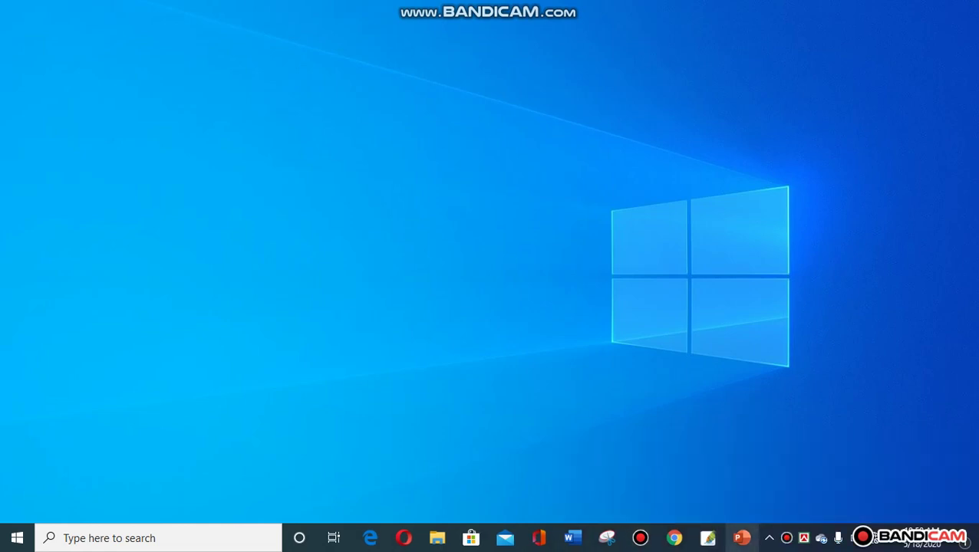
Launch PowerPoint from the taskbar and wait for its start screen.
click(741, 538)
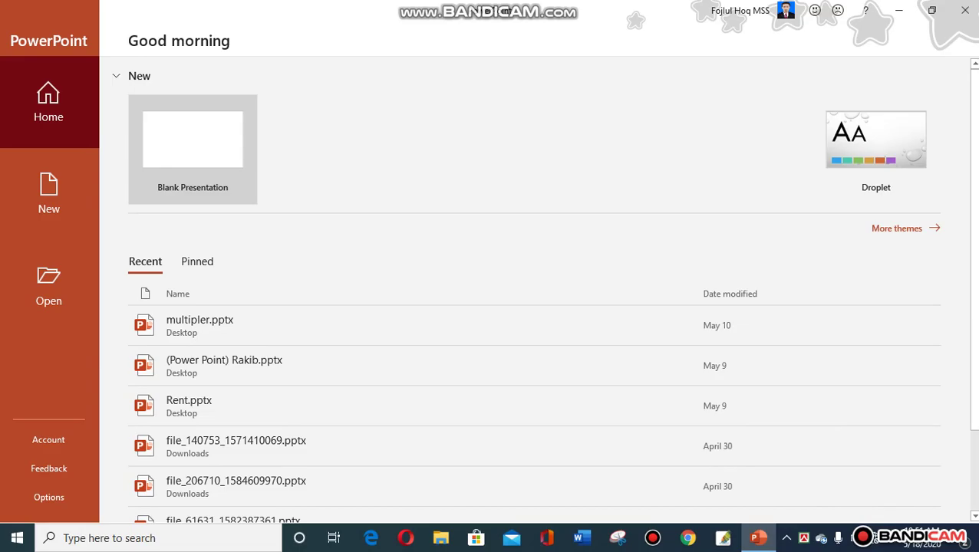
Create a blank presentation and add a second slide with the Blank layout.
click(193, 146)
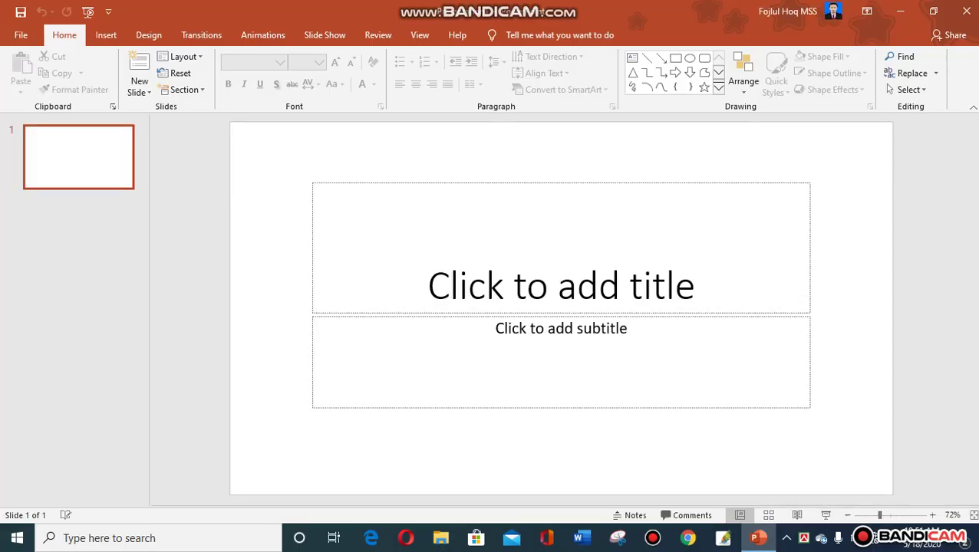
click(139, 87)
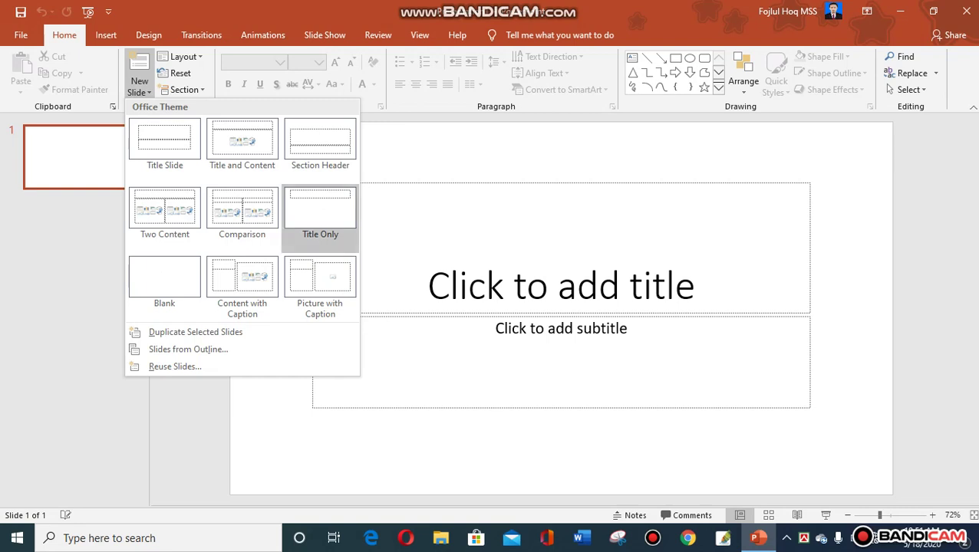
click(164, 278)
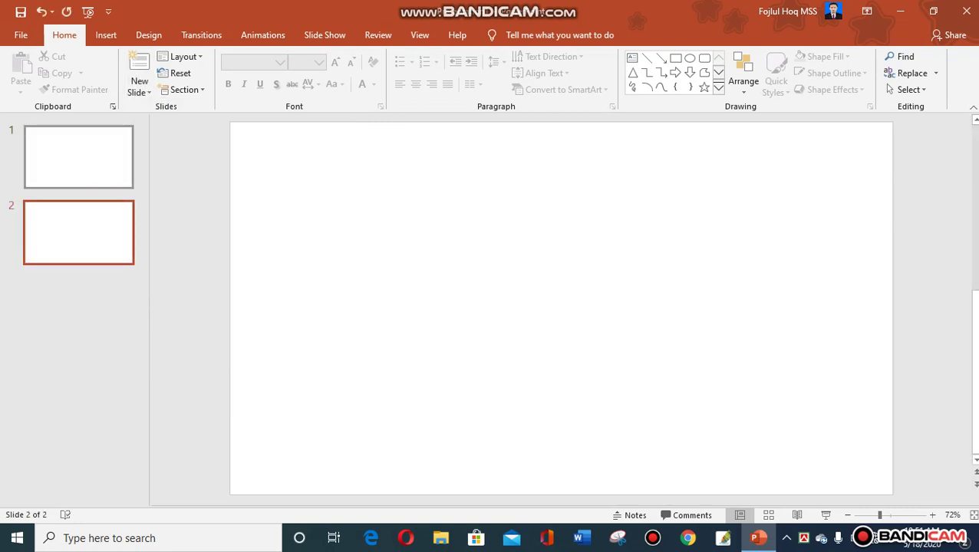
Return to slide 1 and place the cursor in its title placeholder.
click(78, 157)
click(78, 232)
click(78, 157)
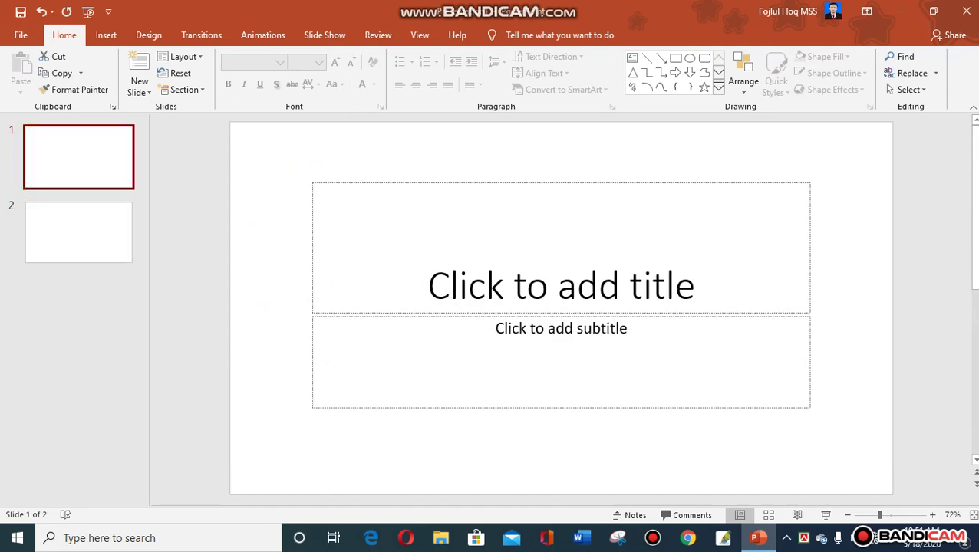
click(561, 284)
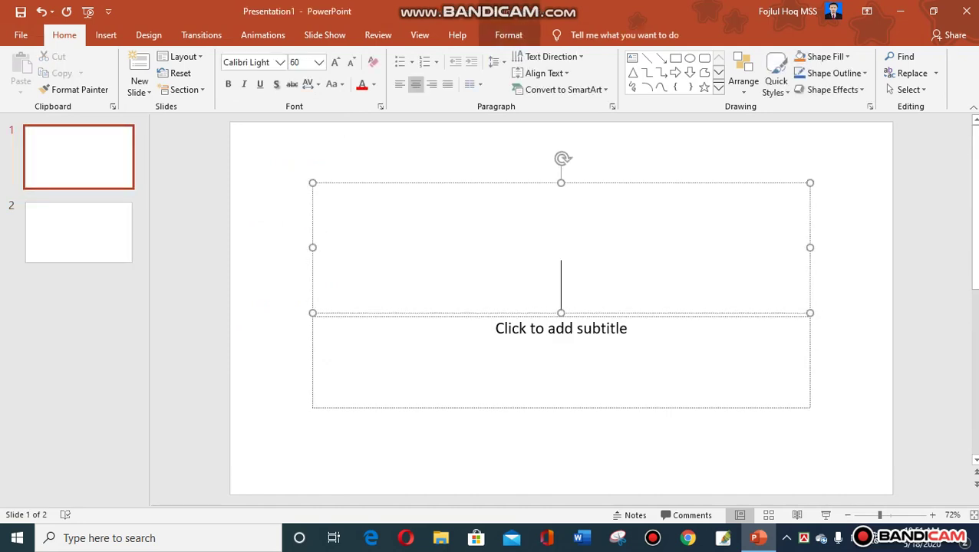
Enter title 'Bangladesh' and subtitle 'Bangladesh is small country', then show slide 2.
text(Bangladesh)
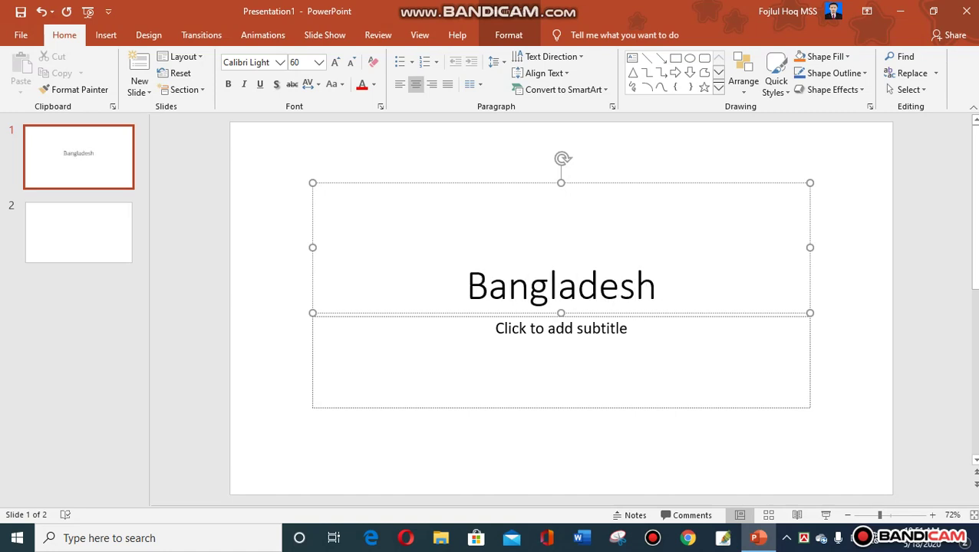
click(562, 323)
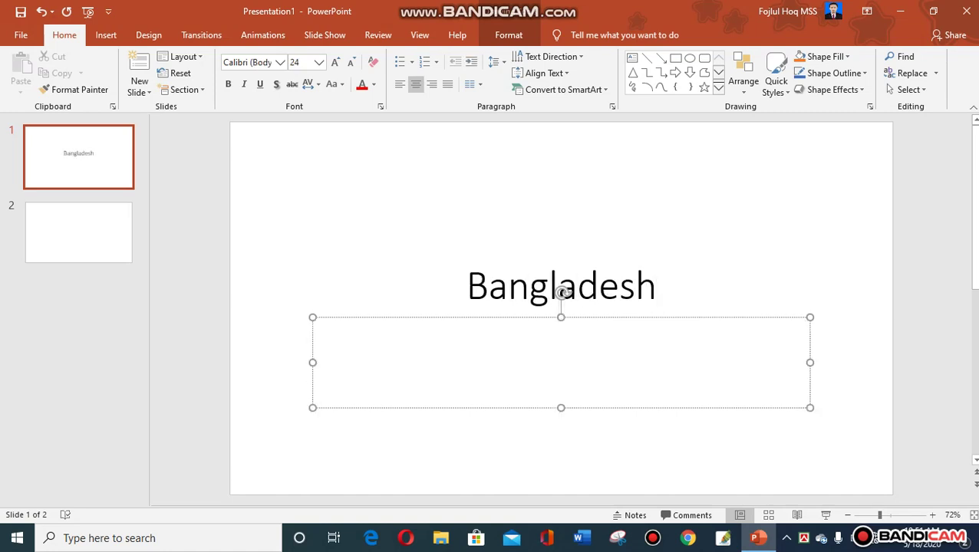
text(Bangladesh)
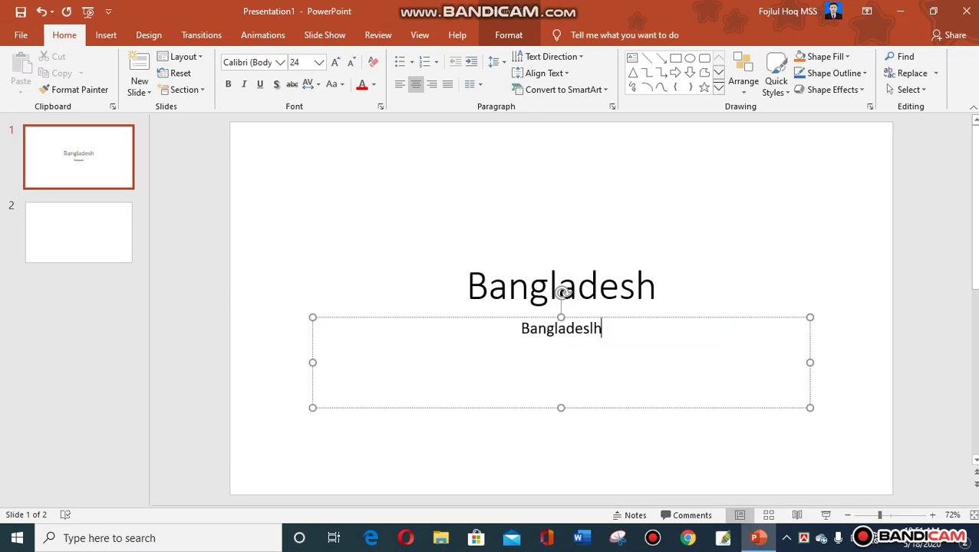
key(BackSpace)
key(BackSpace)
text(h)
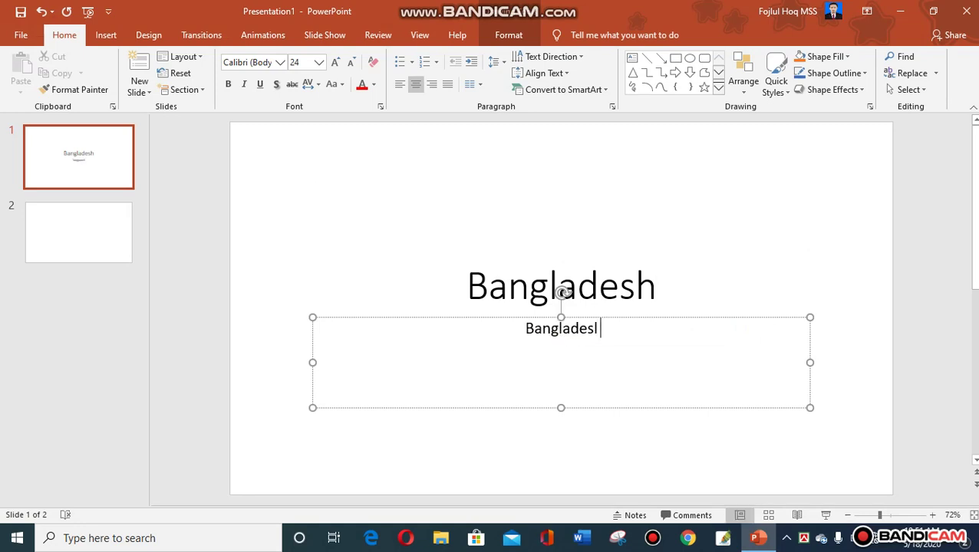
key(BackSpace)
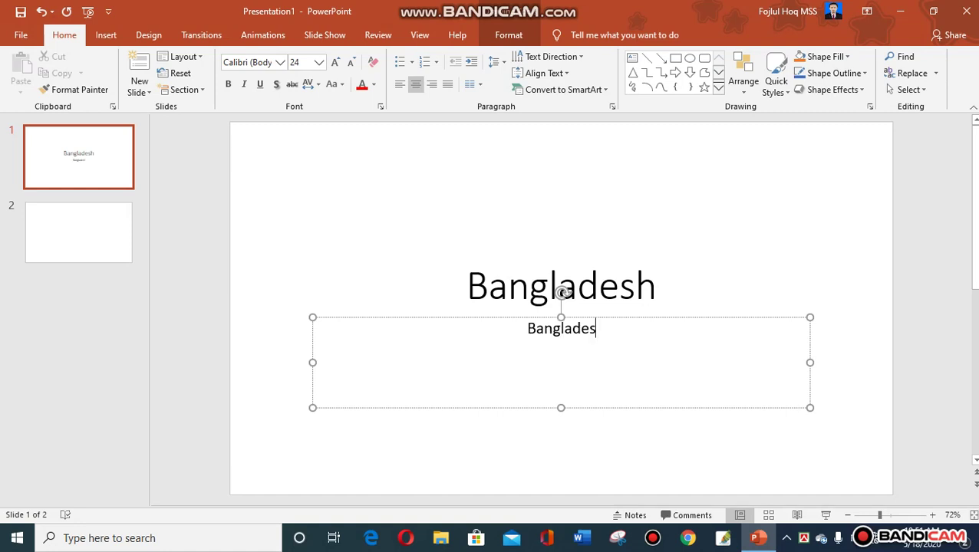
text(h is )
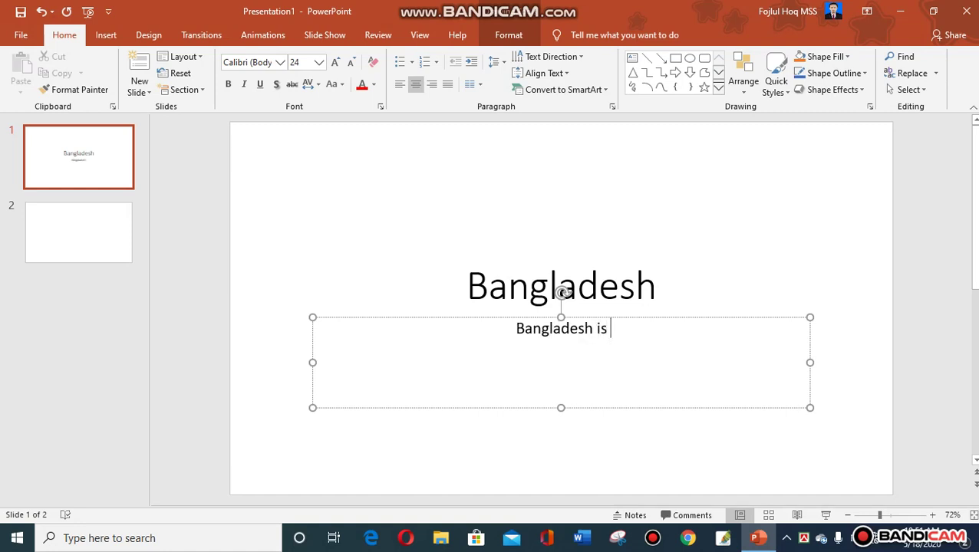
text(small coun)
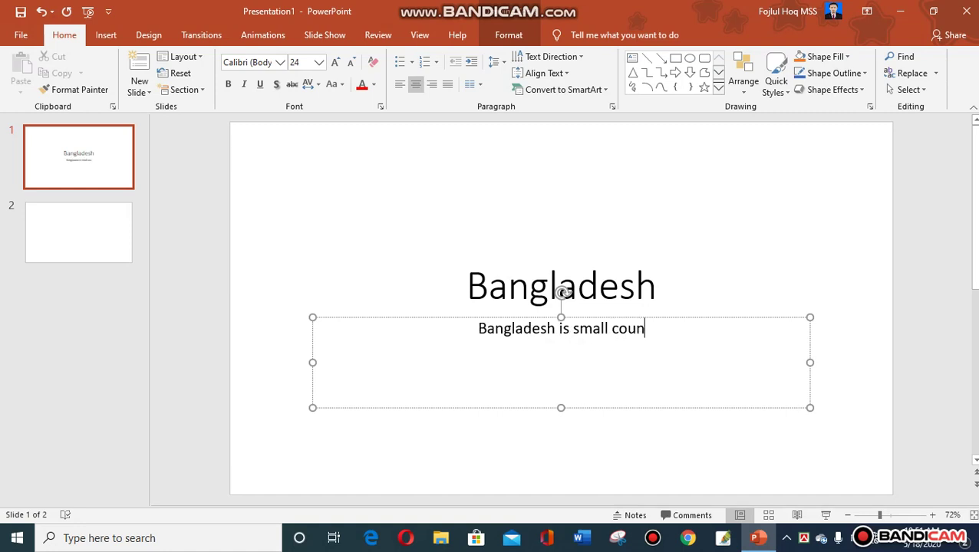
text(try)
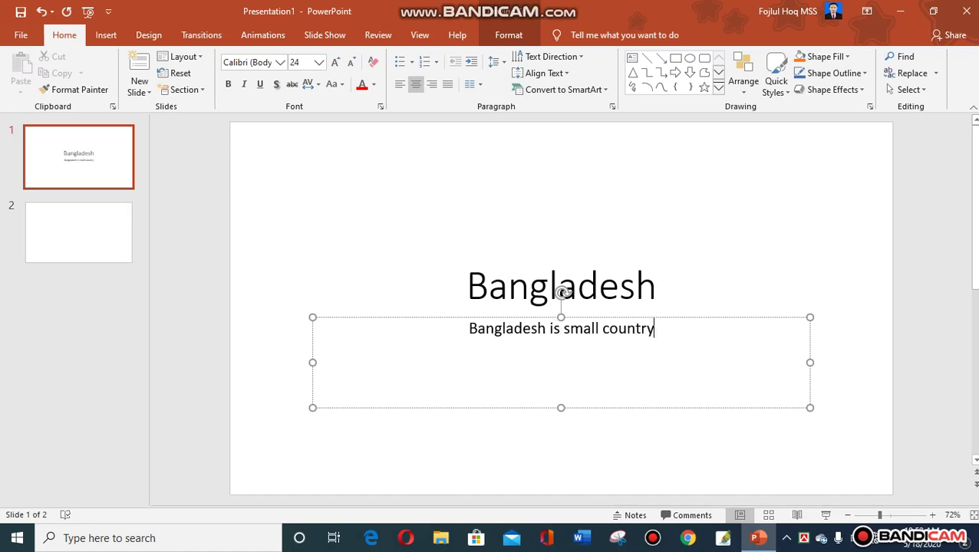
click(78, 233)
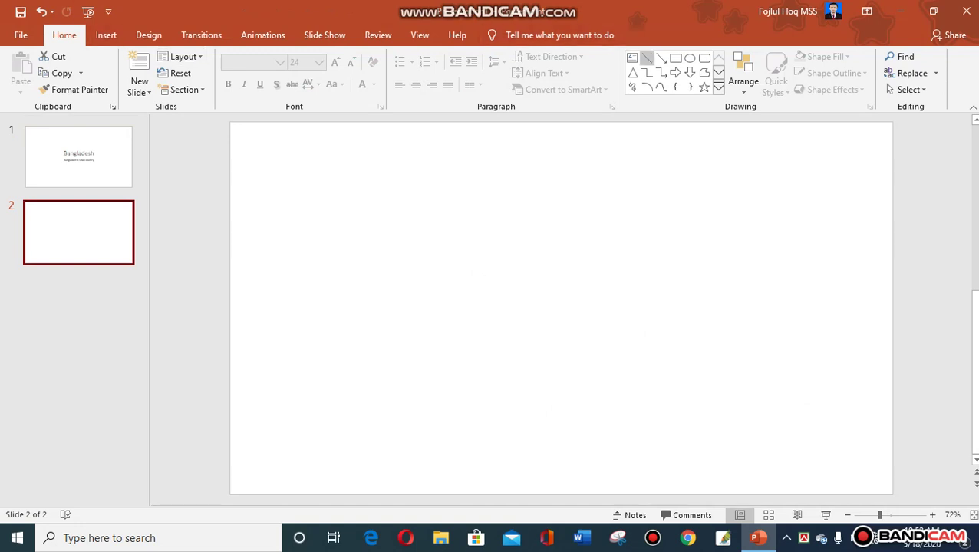
Draw a wide text box atop slide 2 reading 'Dhaka is capital of bangladesh'.
click(631, 58)
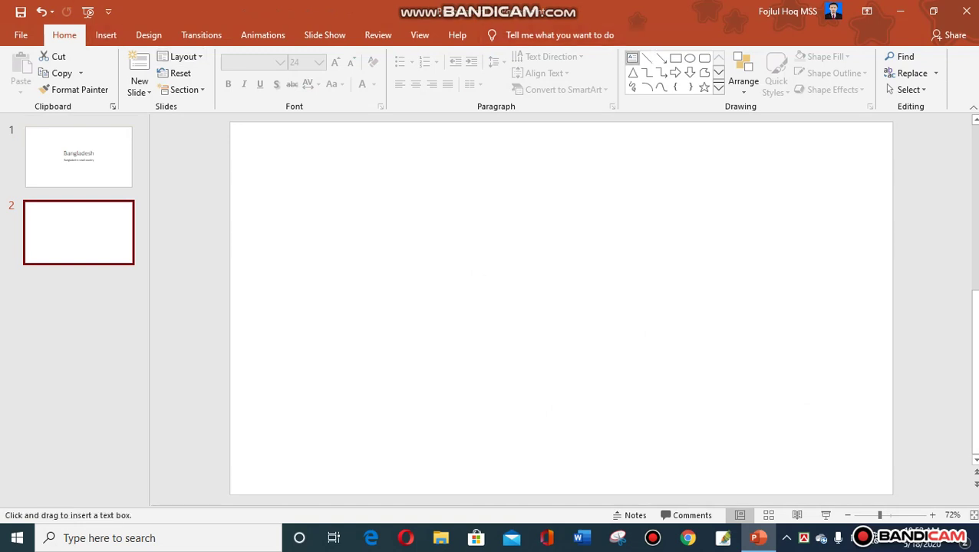
mouse_move(256, 138)
mouse_down()
mouse_move(899, 213)
mouse_move(883, 217)
mouse_up()
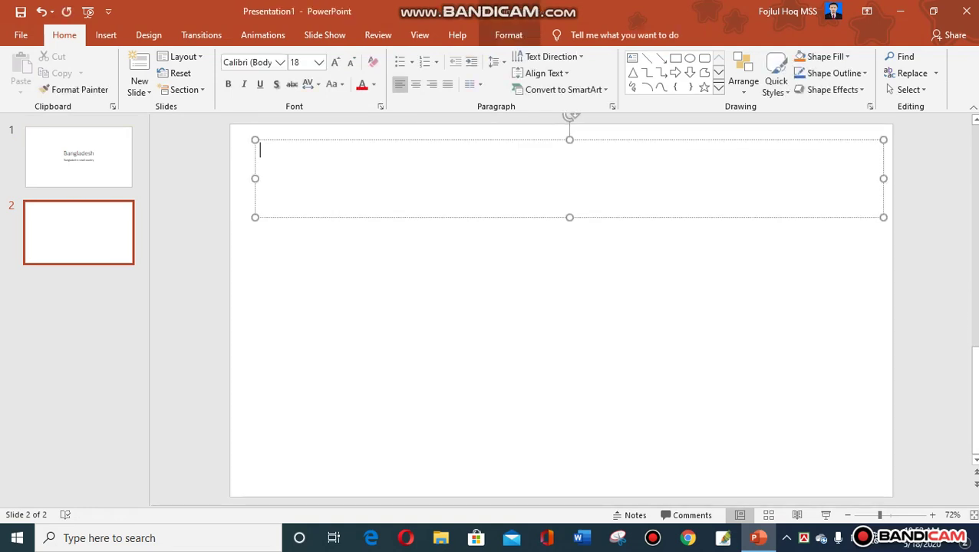
key(Escape)
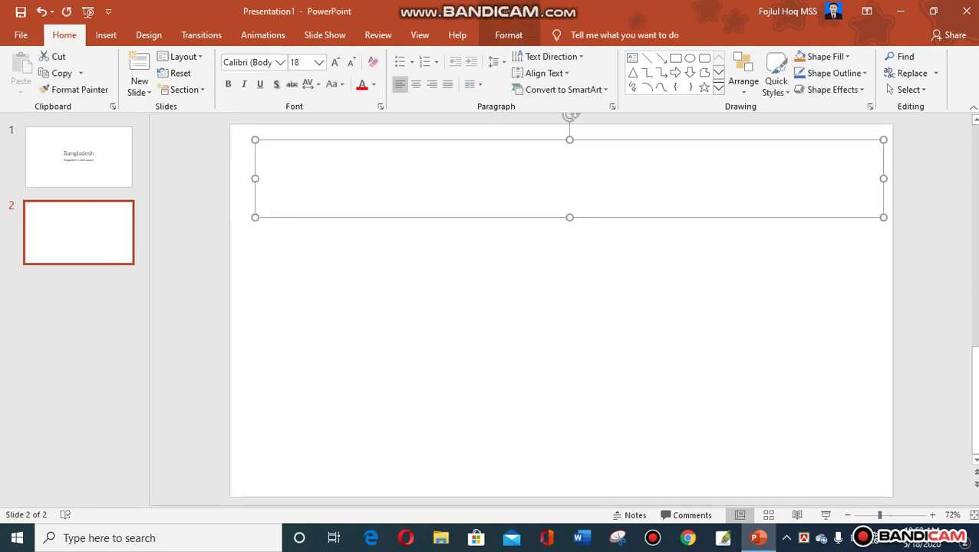
text(D)
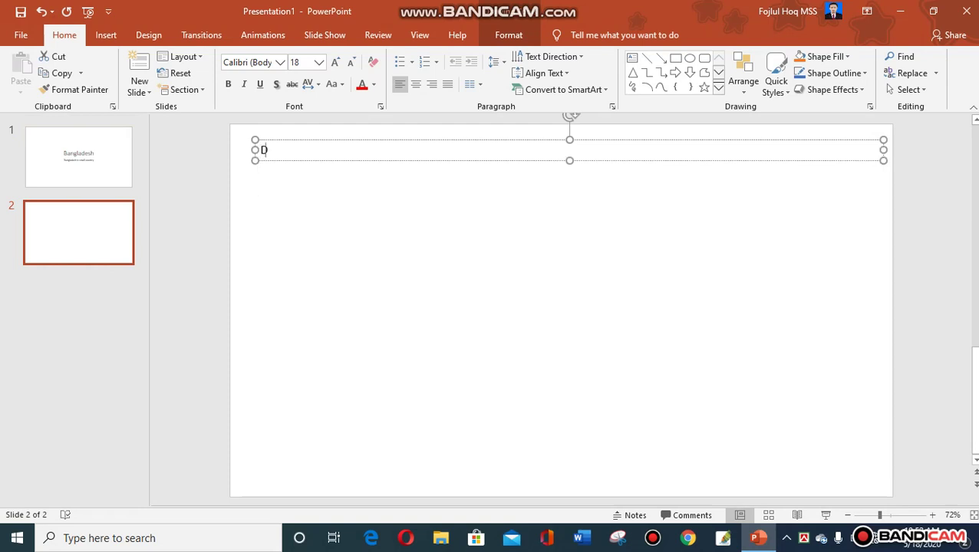
text(haka is )
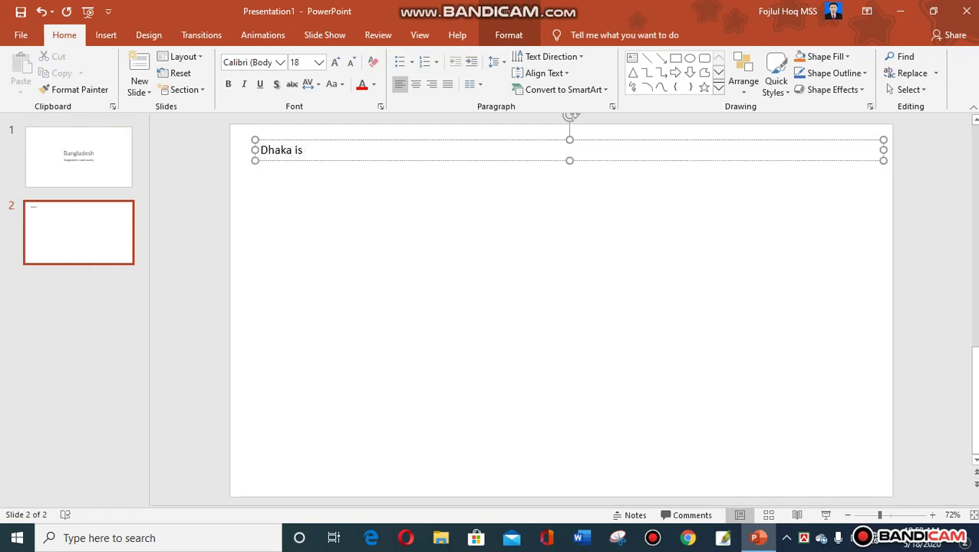
text(cap)
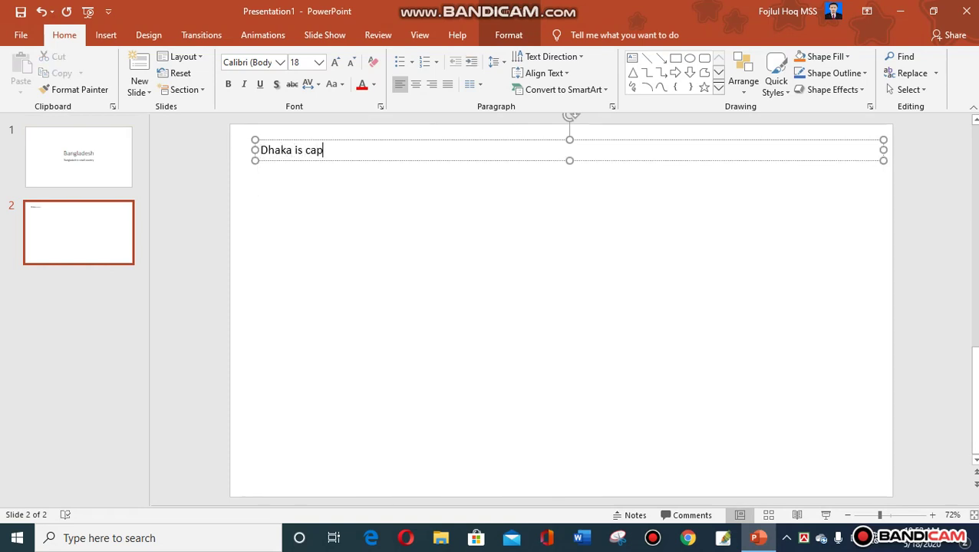
text(ital o)
text(f banglade)
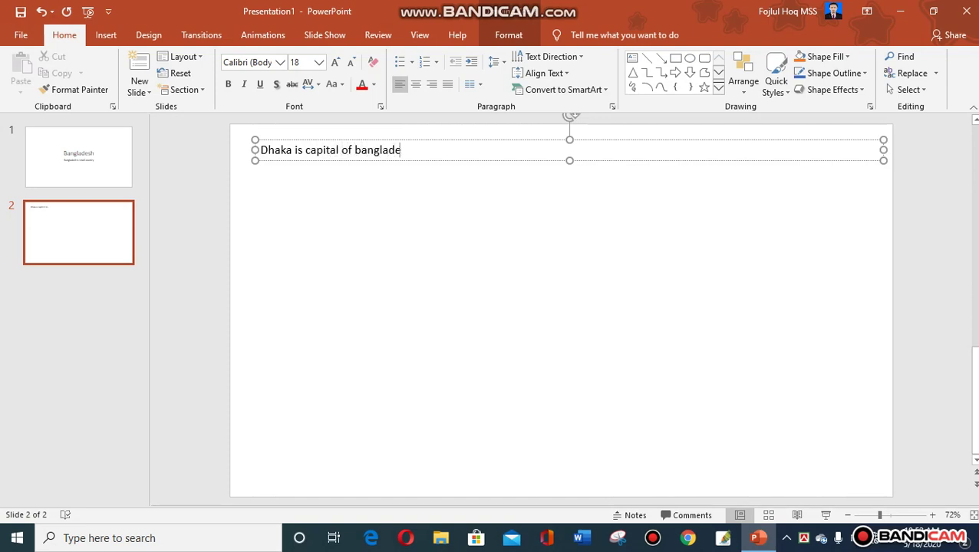
text(sh)
key(Escape)
key(Escape)
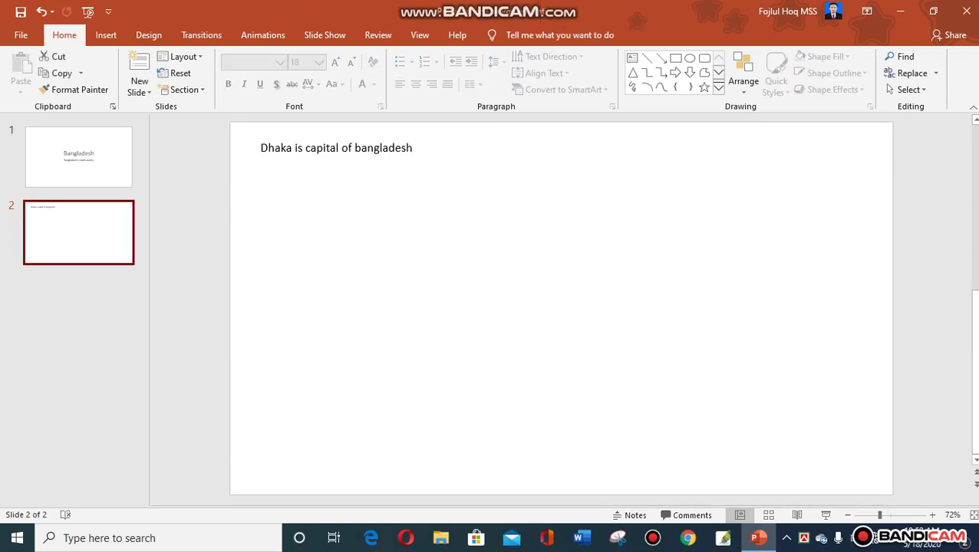
Add a text box reading 'Rajshahi is Green city' below it and shift it left.
click(632, 58)
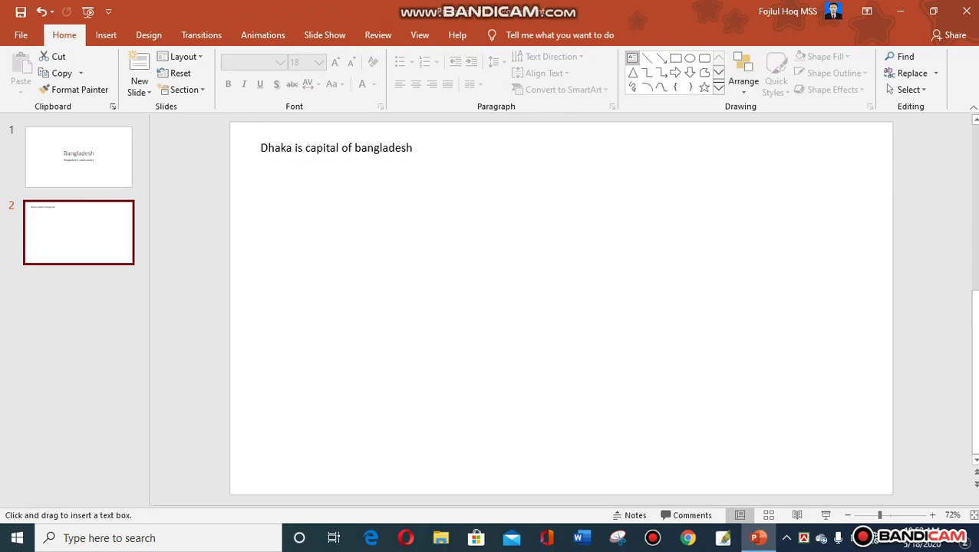
drag(442, 220, 735, 342)
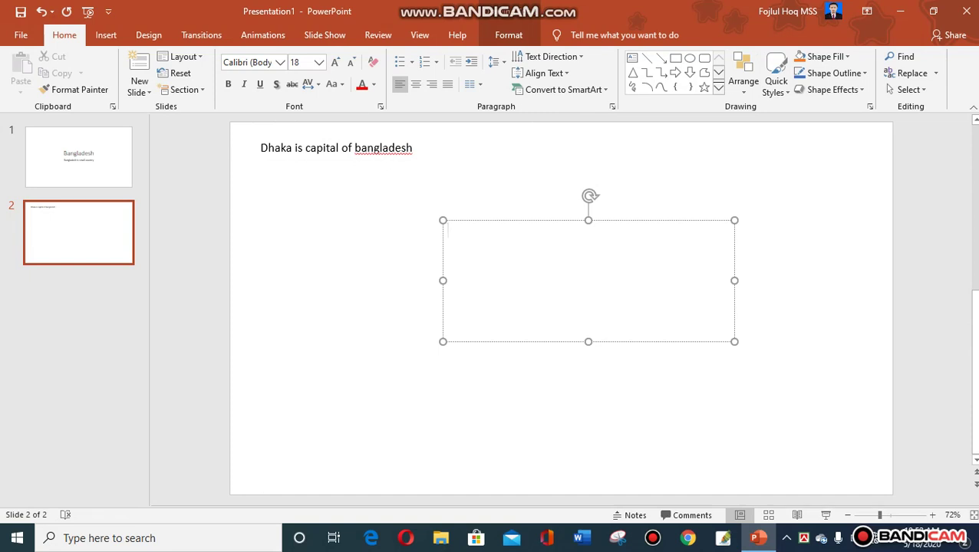
text(Ri)
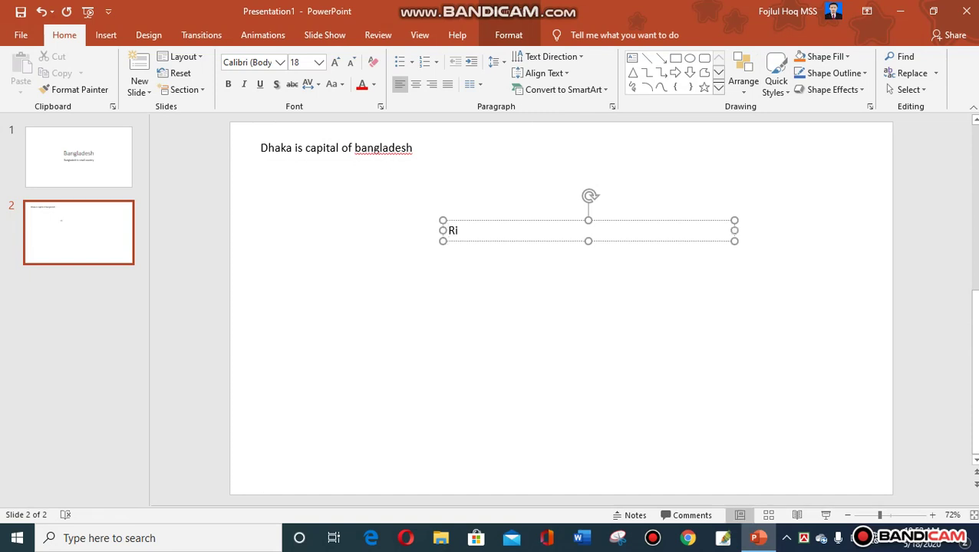
key(BackSpace)
text(ajsha)
text(hi is )
text(Gr)
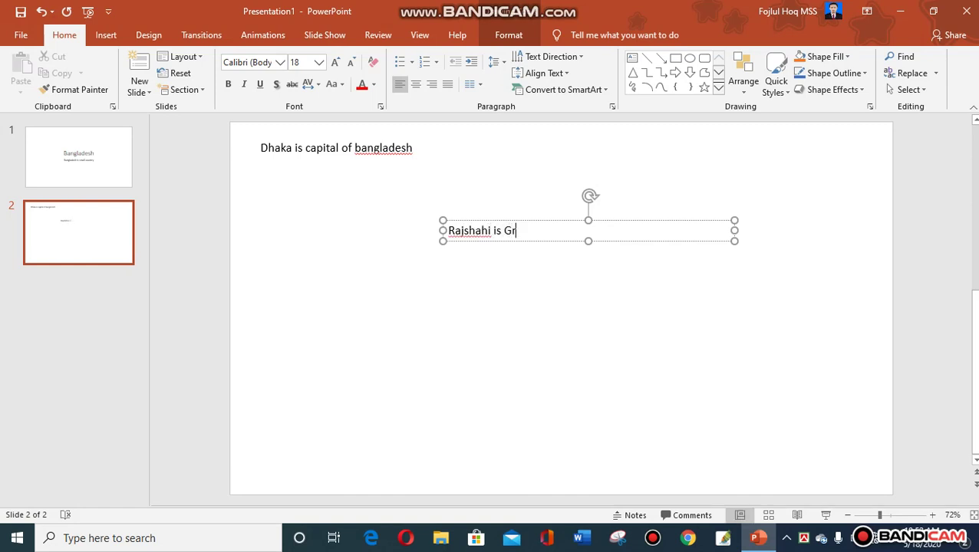
text(een ci)
text(ty)
drag(630, 241, 510, 241)
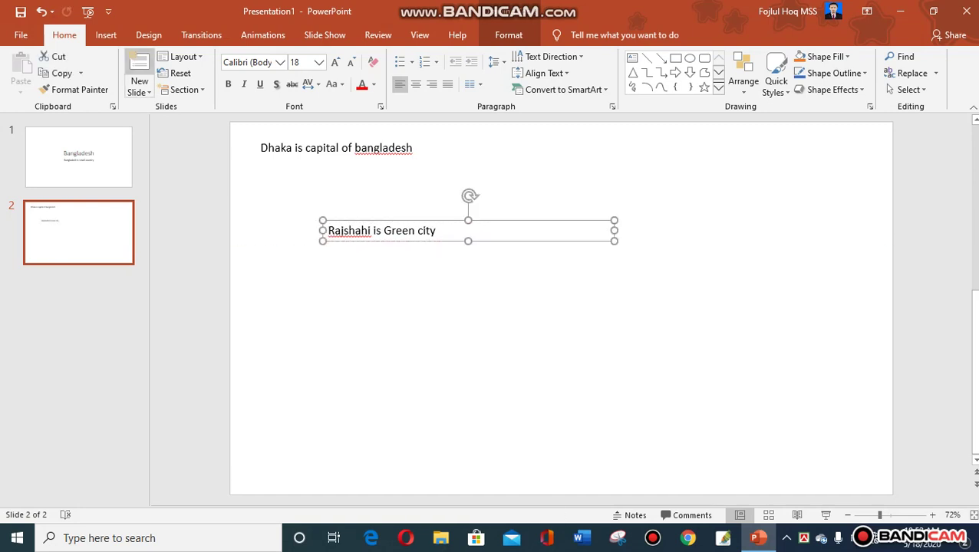
Enlarge the Rajshahi text and the word 'bangladesh' with Increase Font Size.
click(335, 62)
click(336, 62)
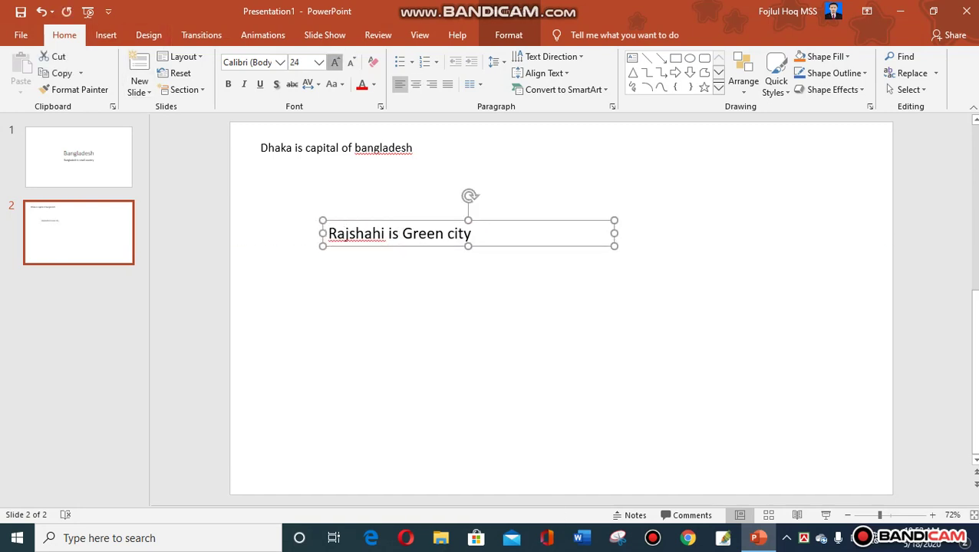
click(335, 62)
click(335, 62)
click(336, 62)
click(335, 62)
click(336, 63)
click(394, 150)
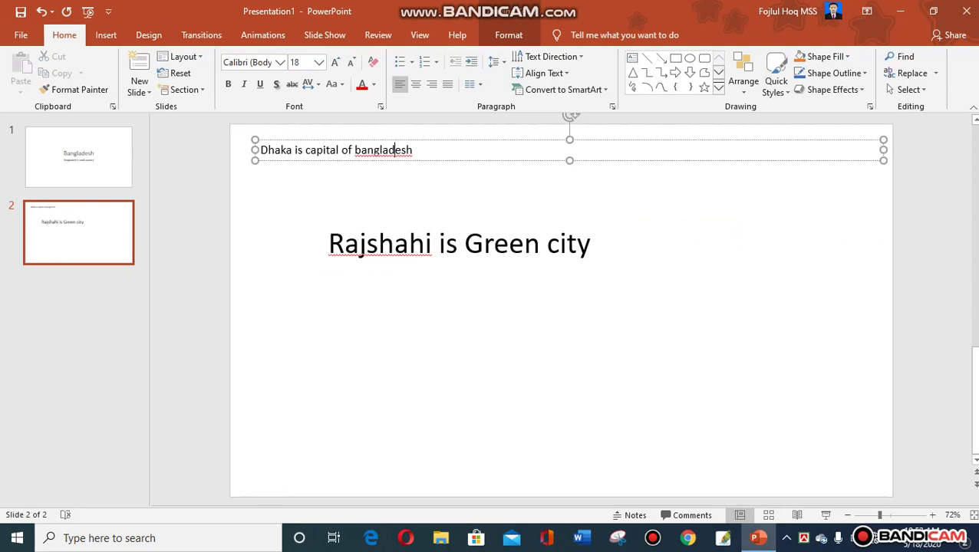
click(335, 62)
click(335, 62)
click(335, 62)
click(335, 62)
click(336, 62)
click(335, 62)
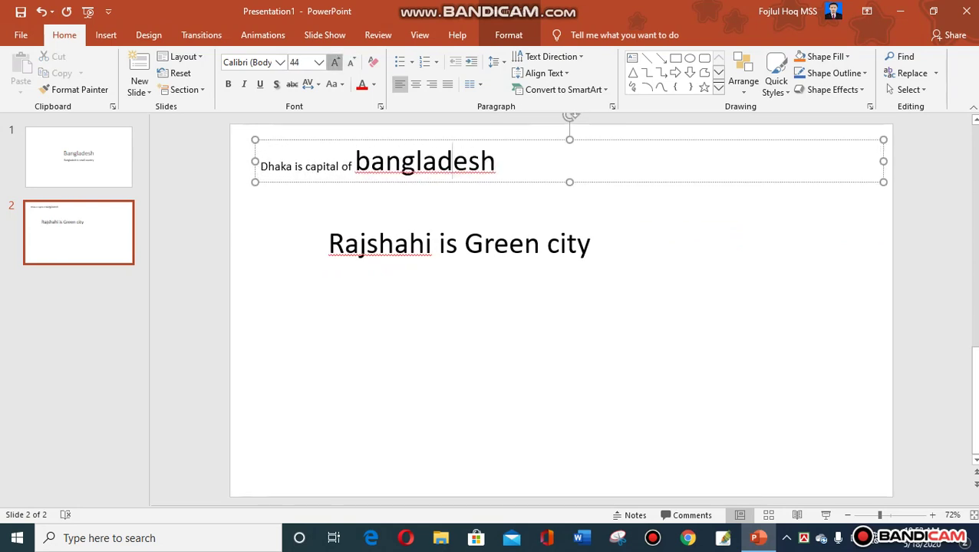
click(335, 62)
click(351, 169)
Enlarge 'Dhaka is capital of' to match, then go to slide 1's Design themes.
drag(352, 169, 259, 169)
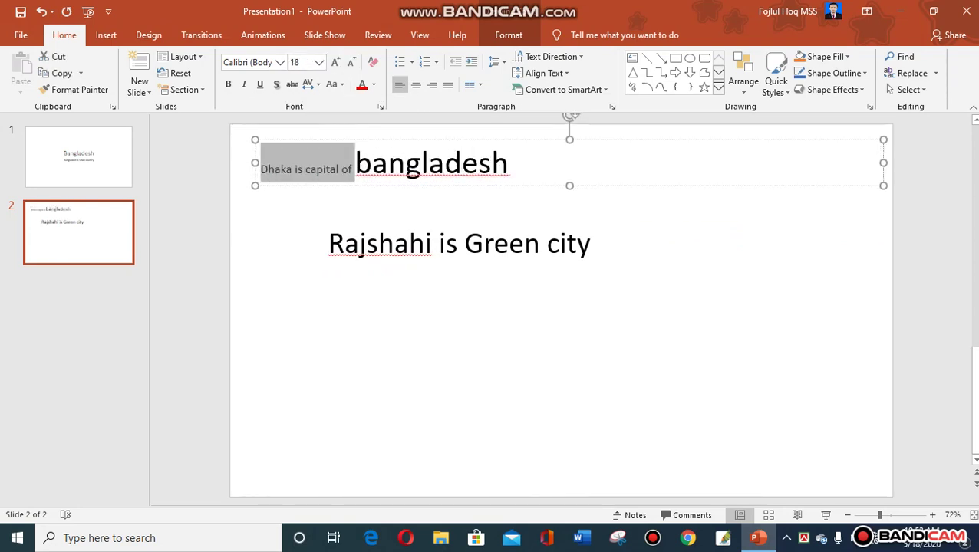
click(336, 63)
click(335, 62)
click(335, 62)
click(335, 62)
click(336, 62)
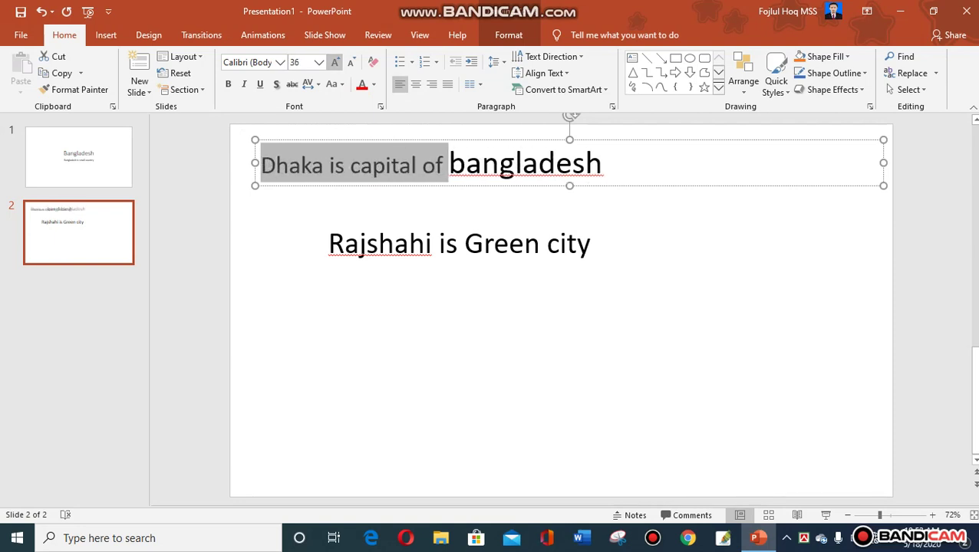
click(335, 62)
key(Escape)
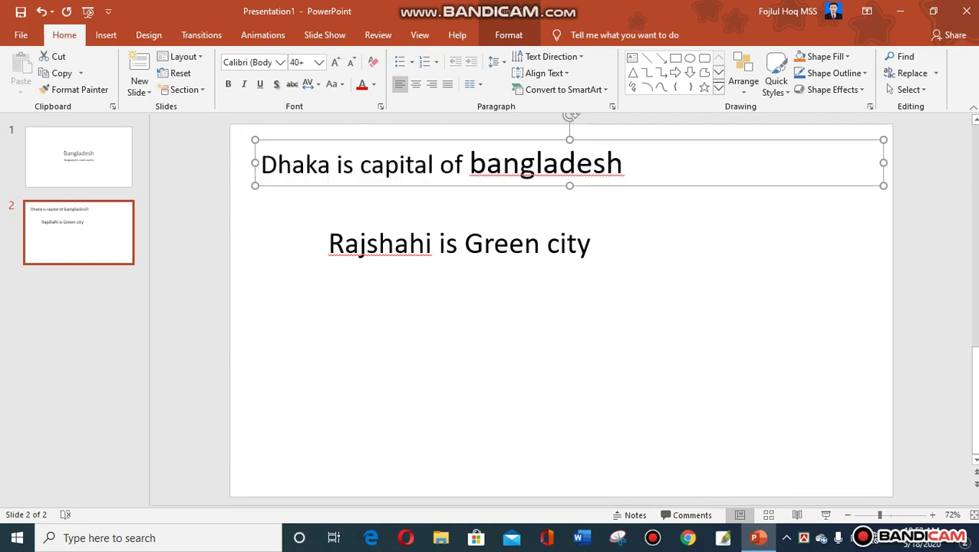
click(78, 157)
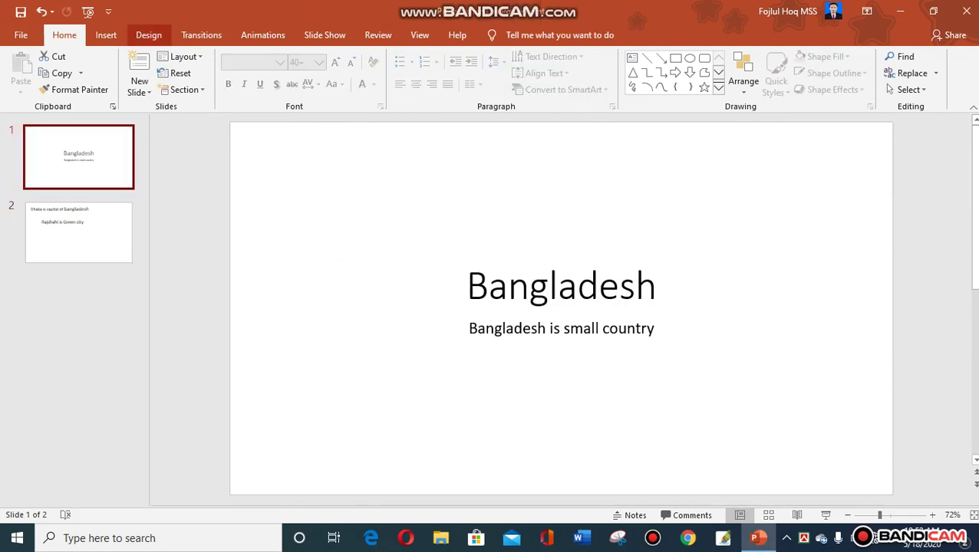
click(148, 35)
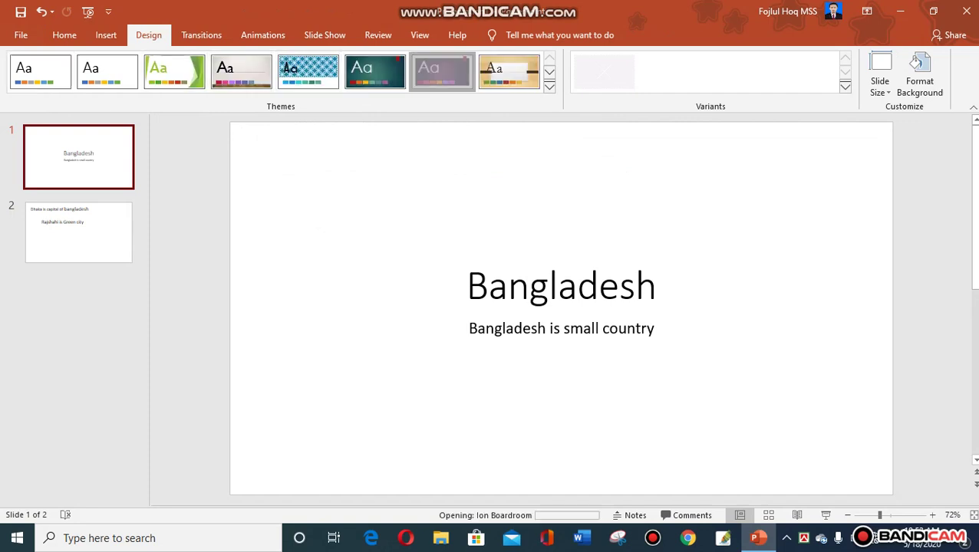
Apply the Ion Boardroom theme to both slides and return to slide 2.
click(442, 71)
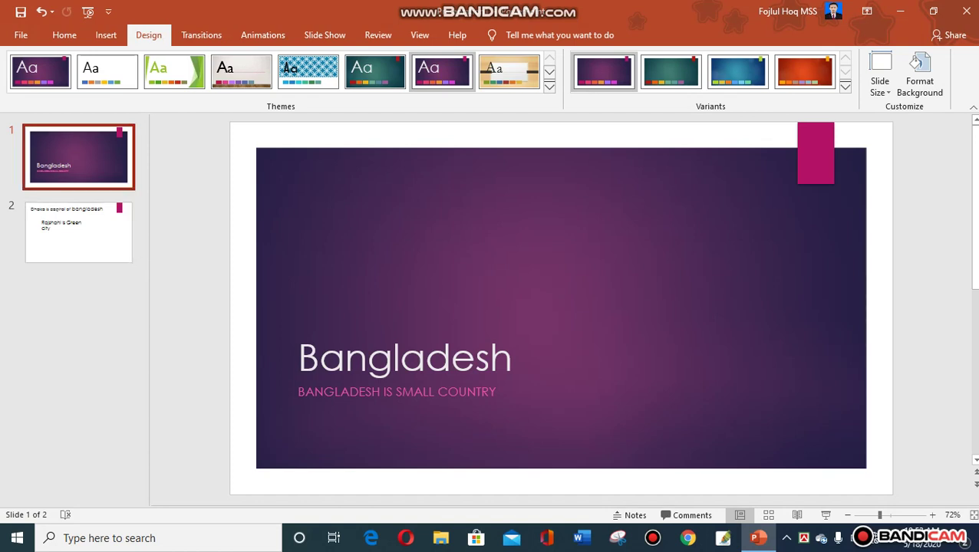
click(78, 232)
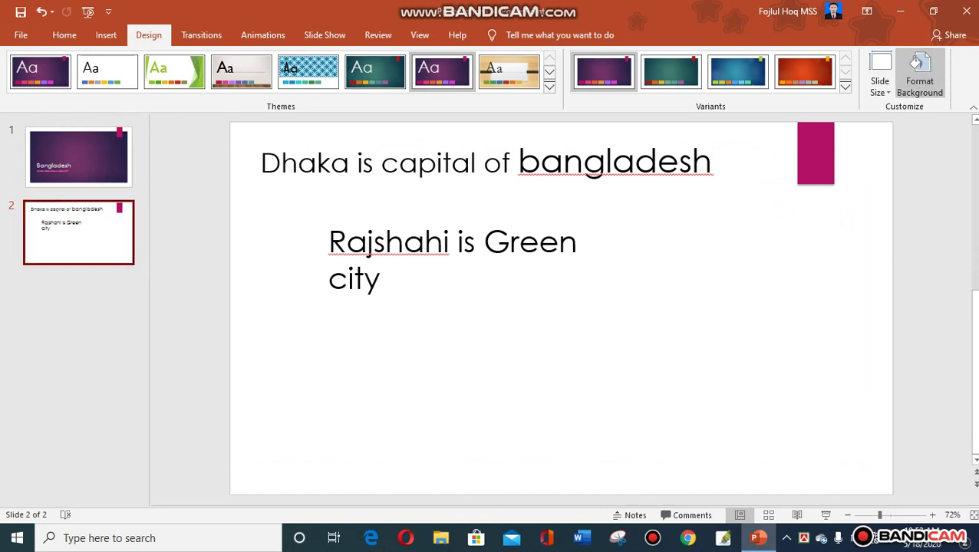
Hide slide 2's background graphics and try a purple solid background fill.
click(919, 73)
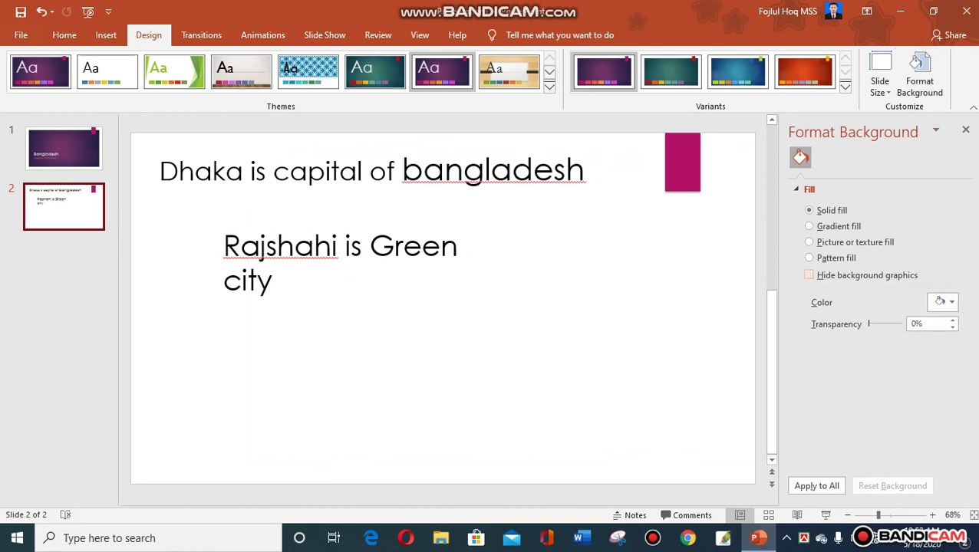
click(809, 275)
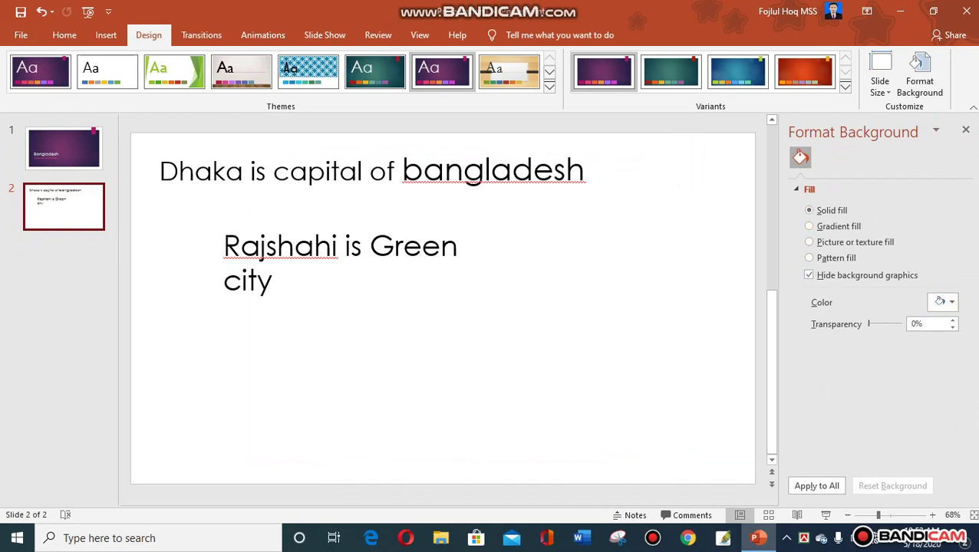
click(941, 302)
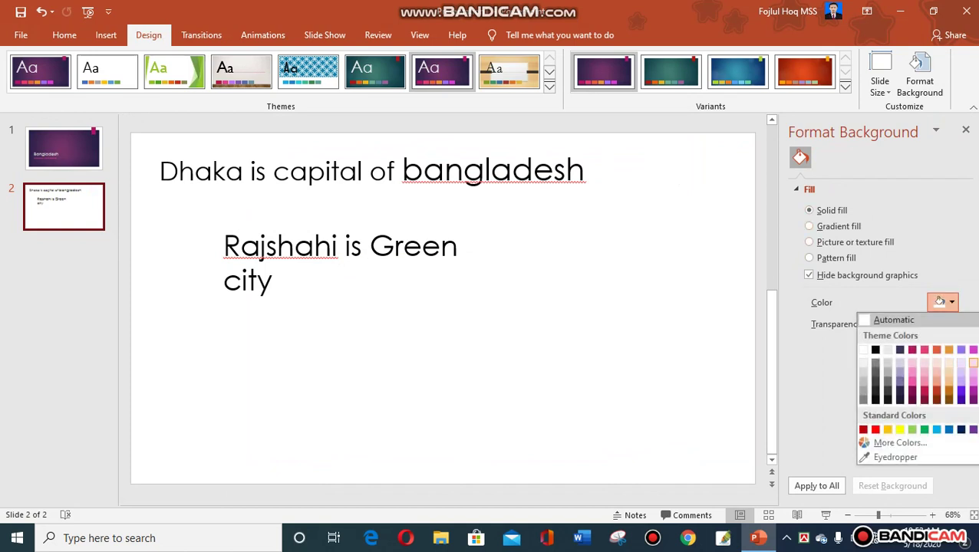
click(961, 391)
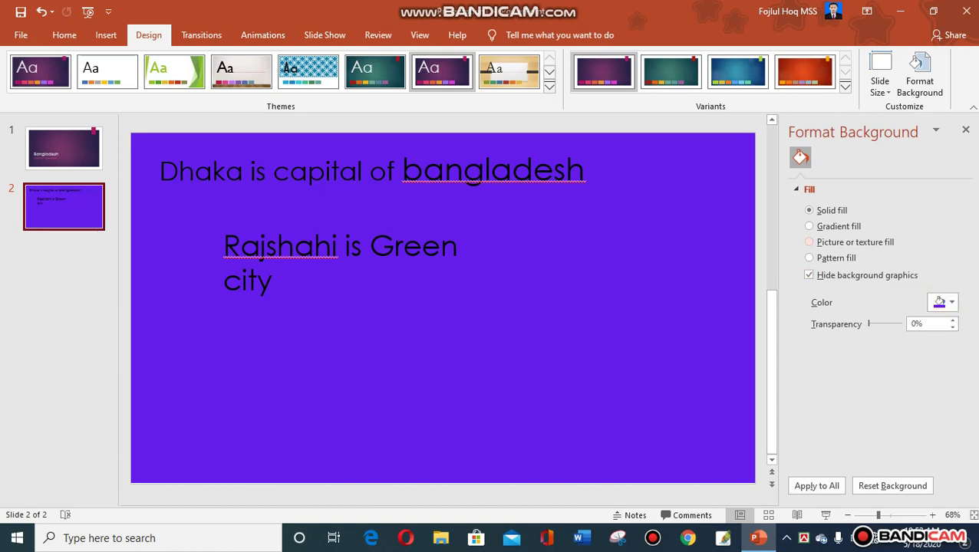
Try an orange radial preset gradient, then switch to a picture or texture fill.
click(809, 225)
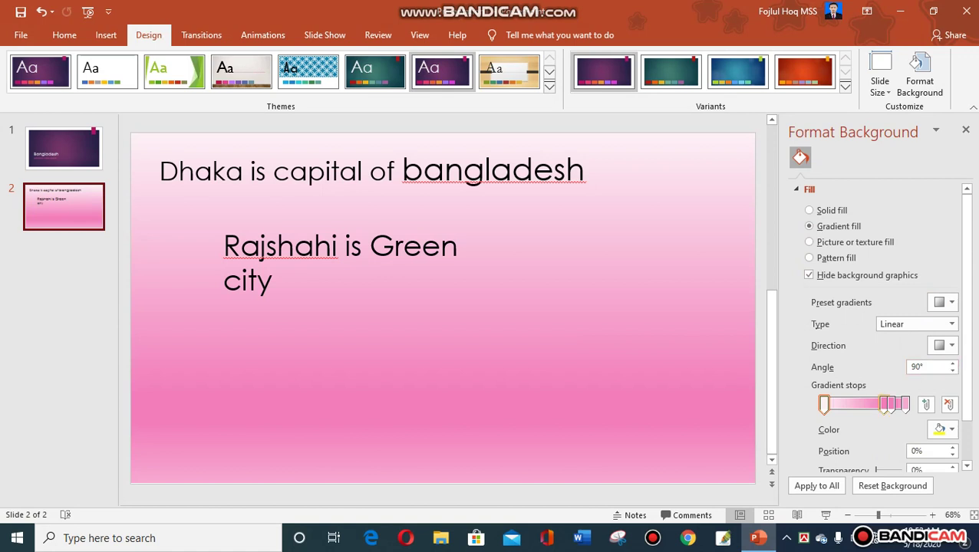
mouse_move(884, 404)
mouse_down()
mouse_move(865, 405)
mouse_move(874, 405)
mouse_up()
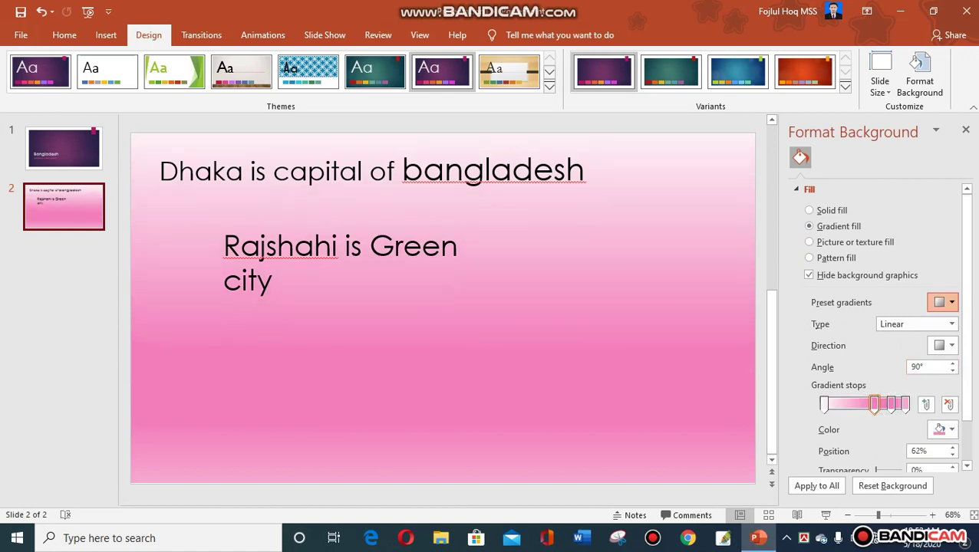
click(944, 303)
click(898, 359)
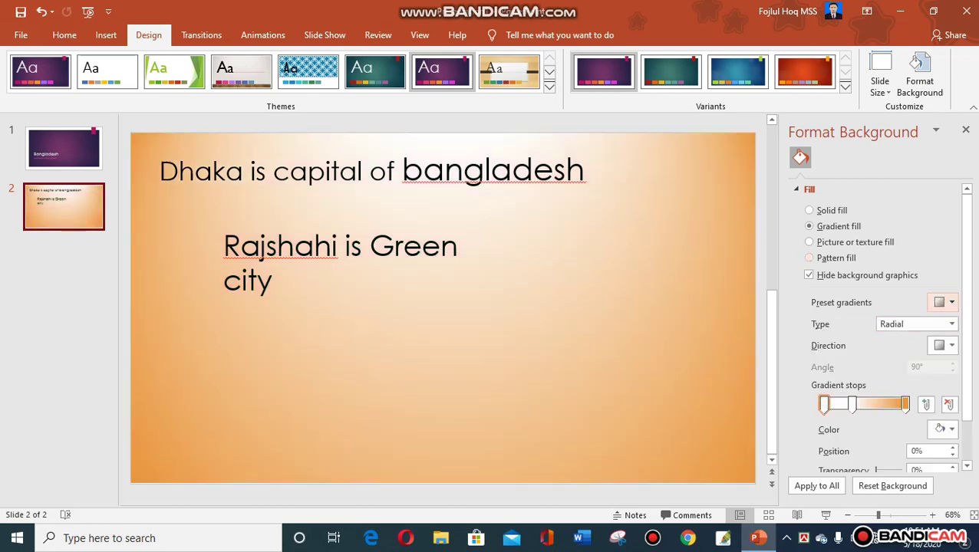
click(809, 242)
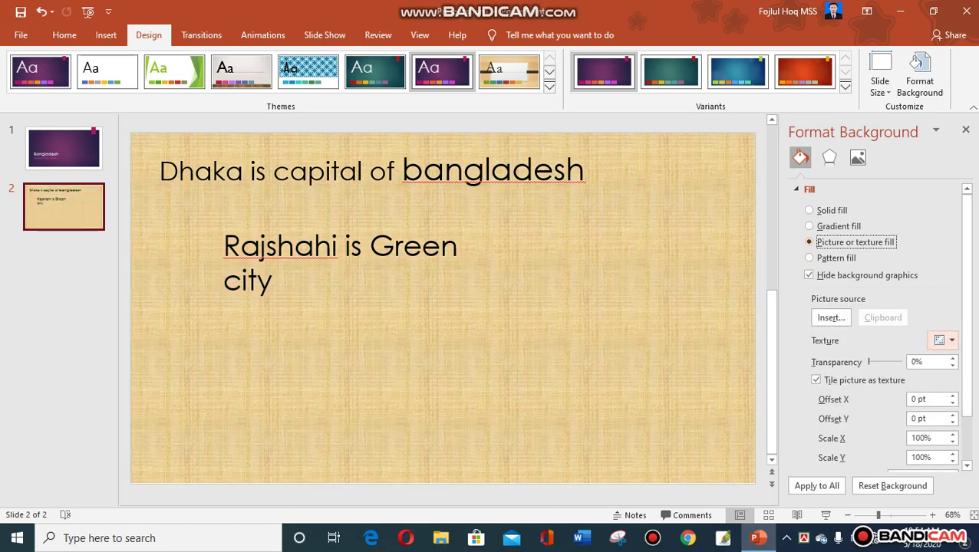
Insert the Desktop rose picture download (1).jpeg as slide 2's background.
click(831, 318)
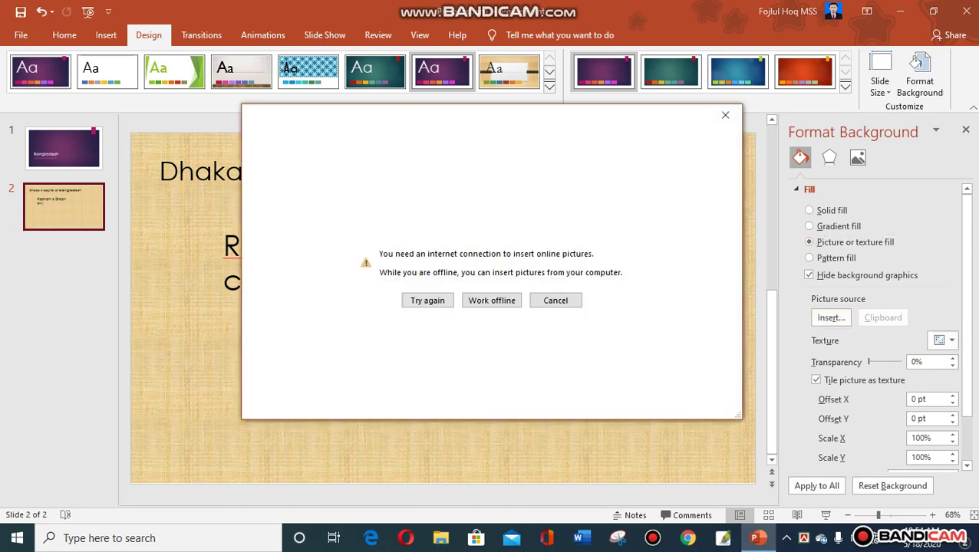
click(492, 300)
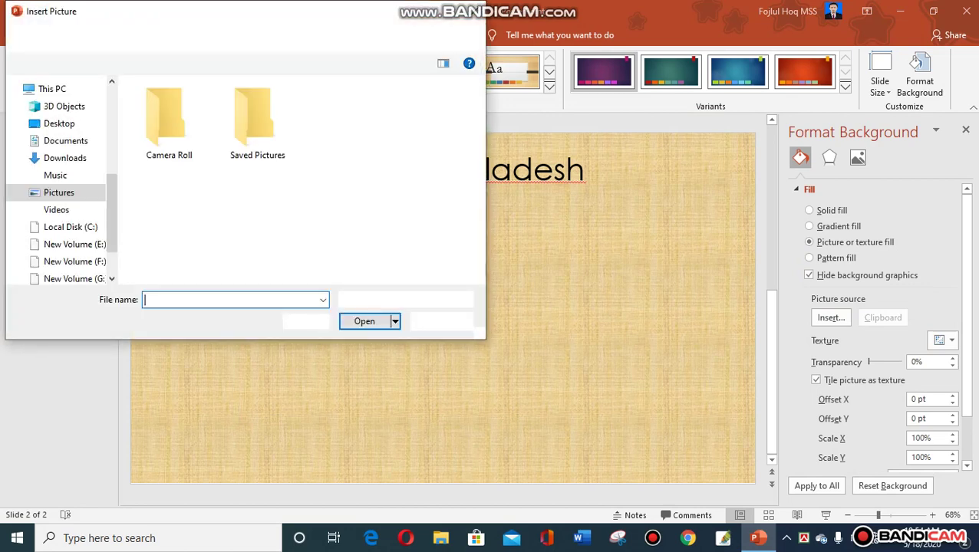
click(59, 123)
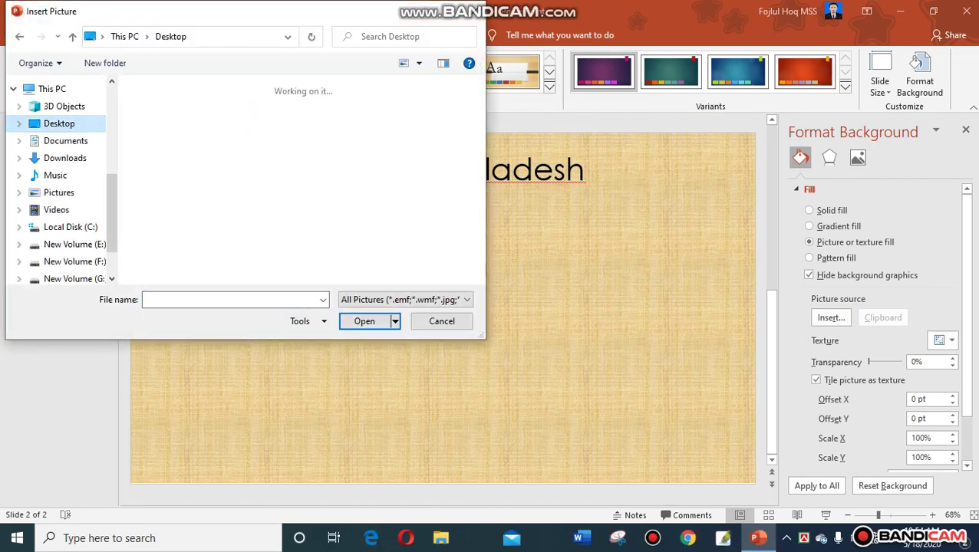
click(339, 219)
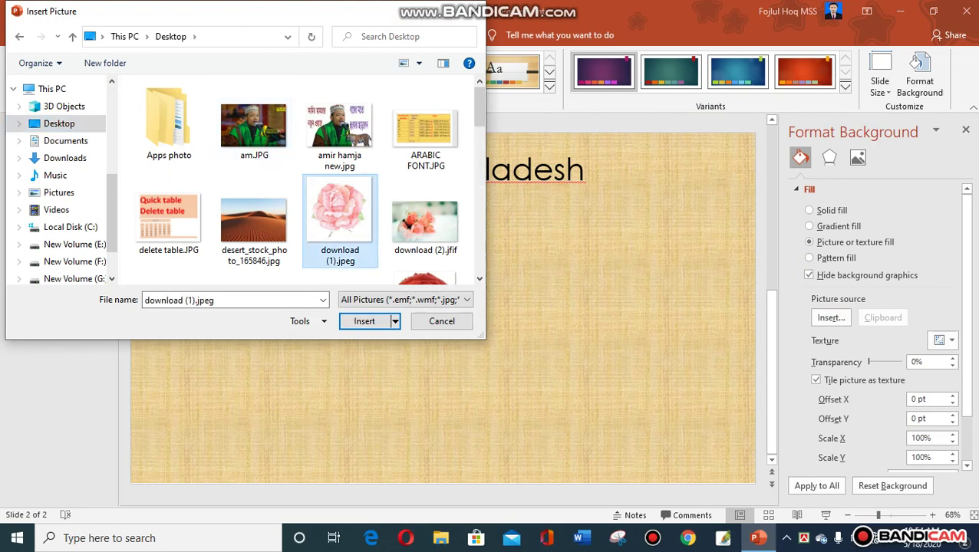
key(Return)
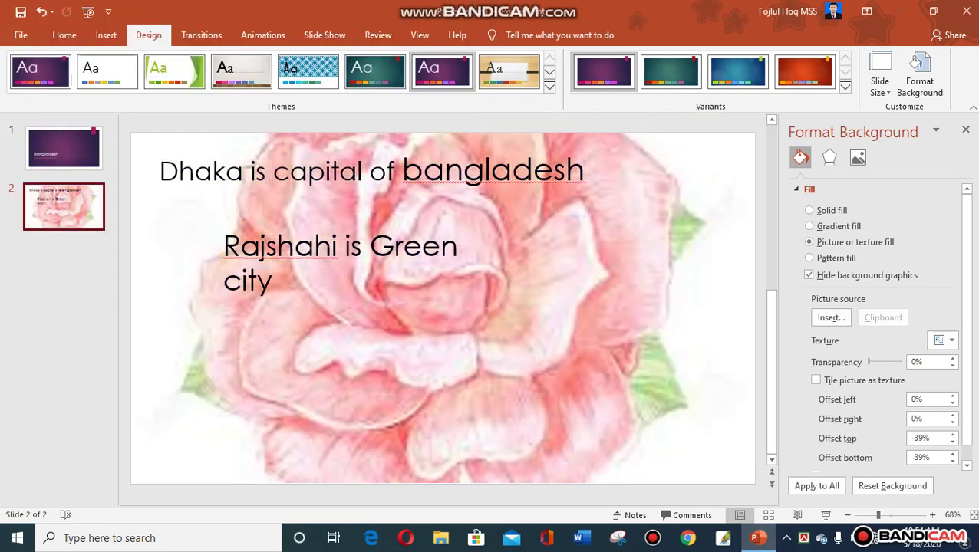
Try the fish fossil texture, then settle on the pink tissue-paper texture.
click(950, 342)
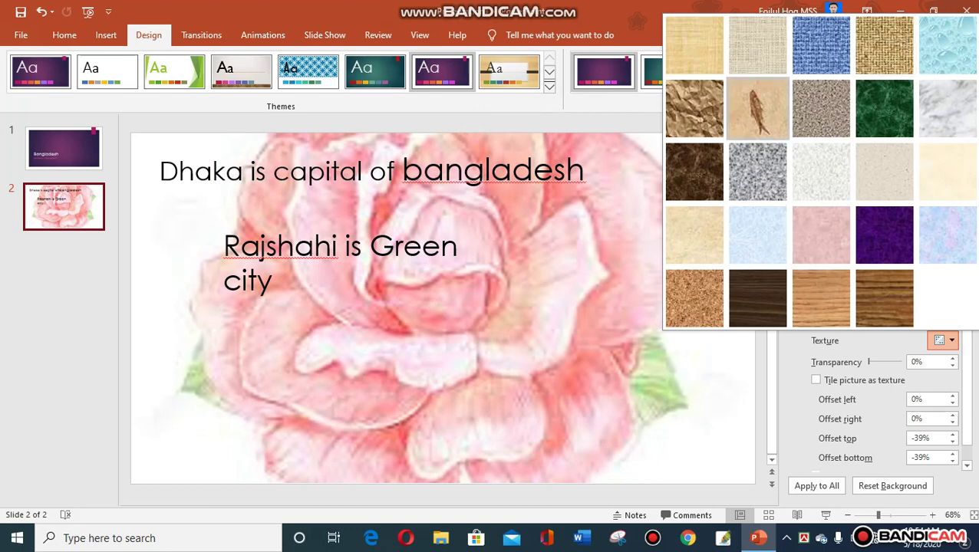
click(757, 108)
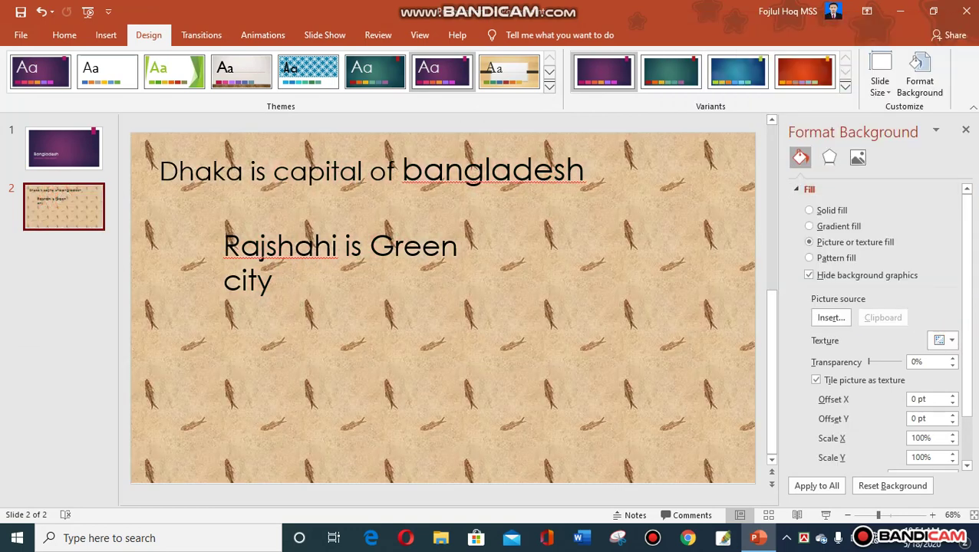
click(945, 341)
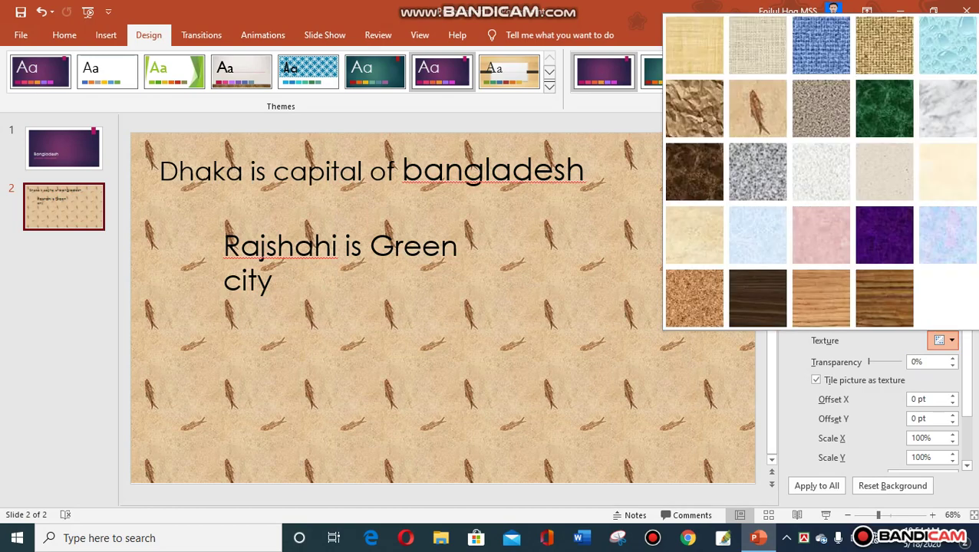
click(821, 236)
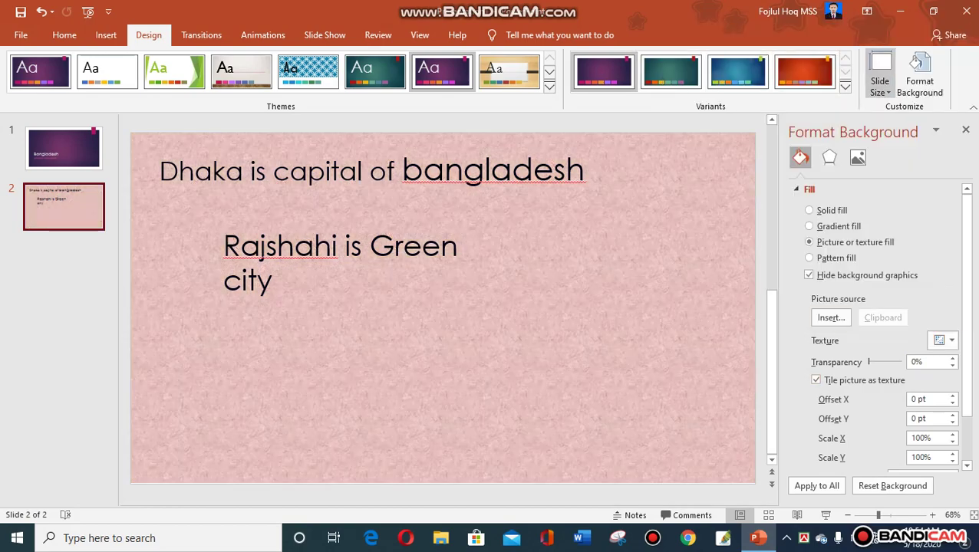
Try Standard (4:3) slide size, cancel the scaling prompt, and show slide 1.
click(880, 83)
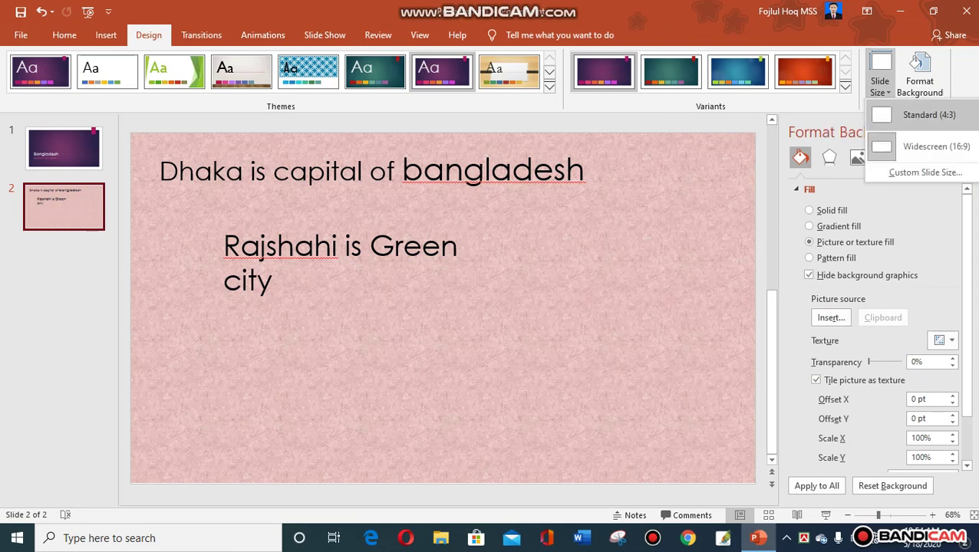
click(928, 115)
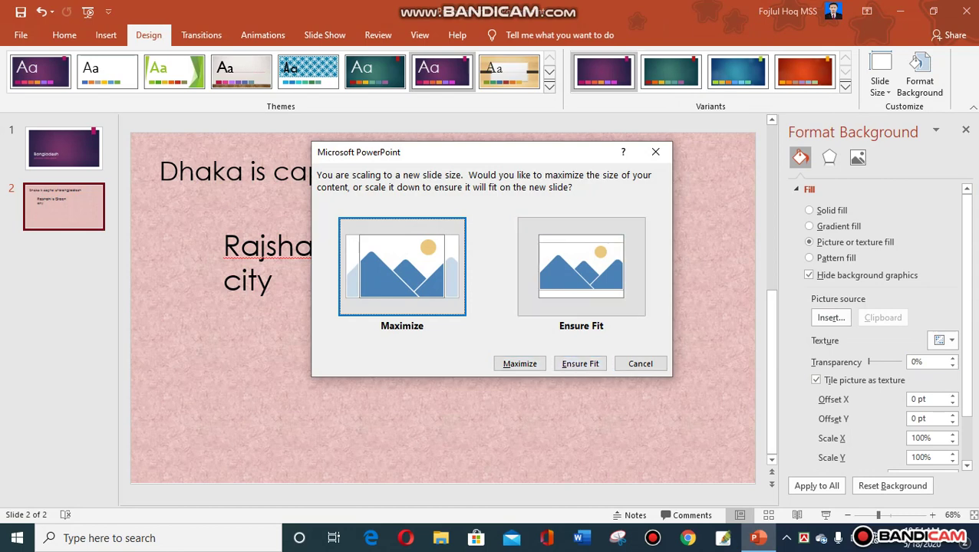
click(580, 364)
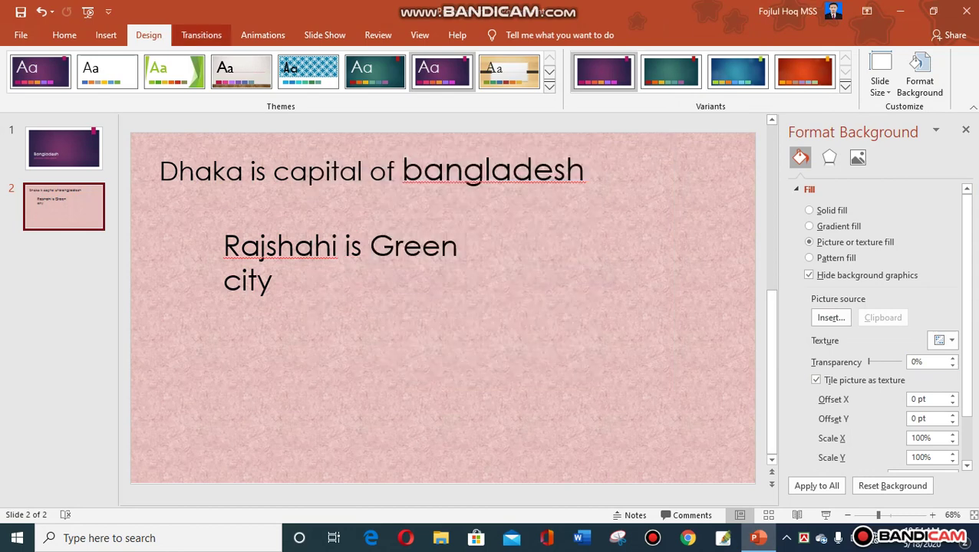
click(64, 148)
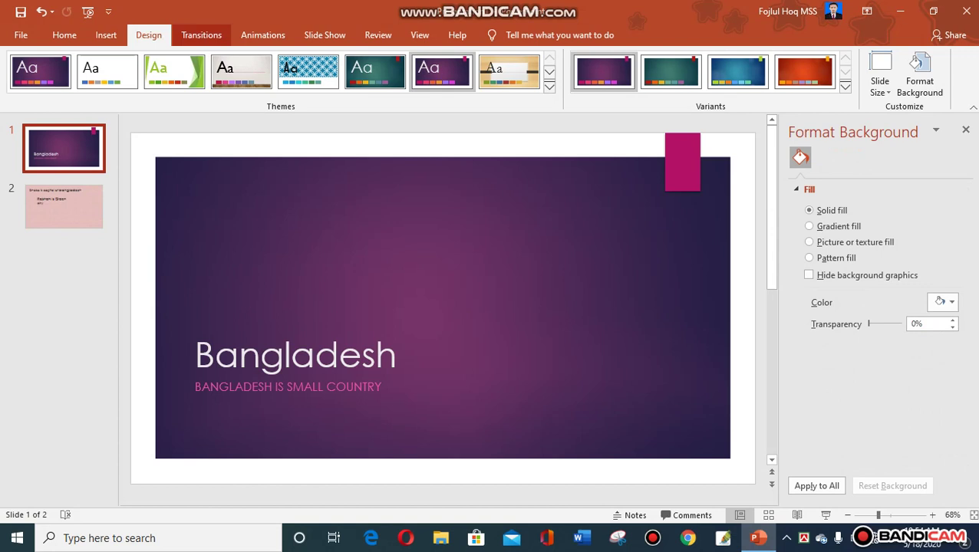
Give slide 1 the Curtains transition and slide 2 the Drape transition from the full gallery.
click(201, 34)
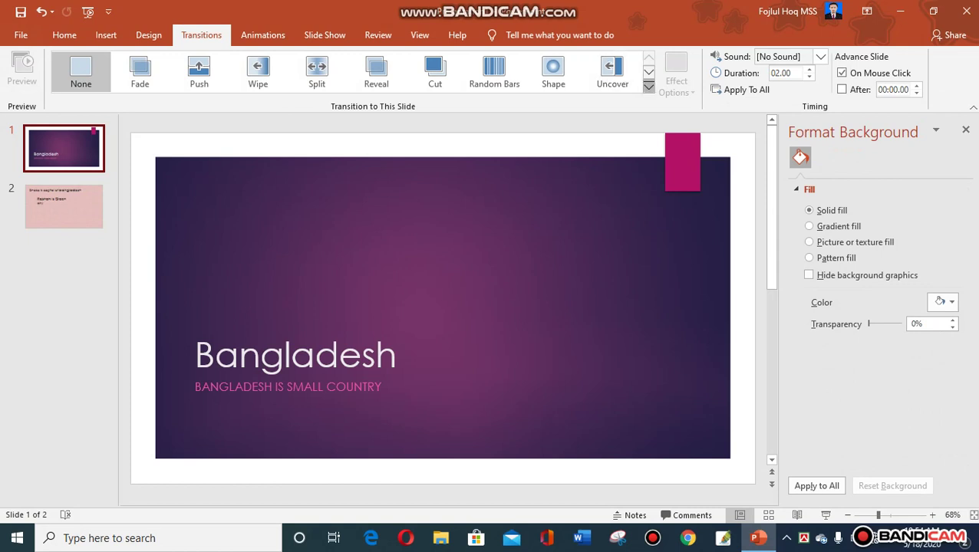
click(648, 86)
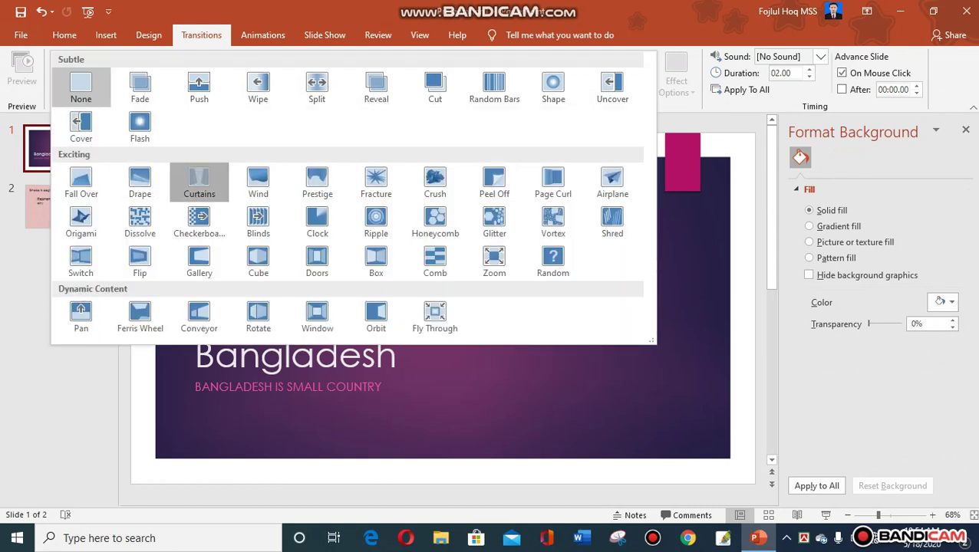
click(199, 181)
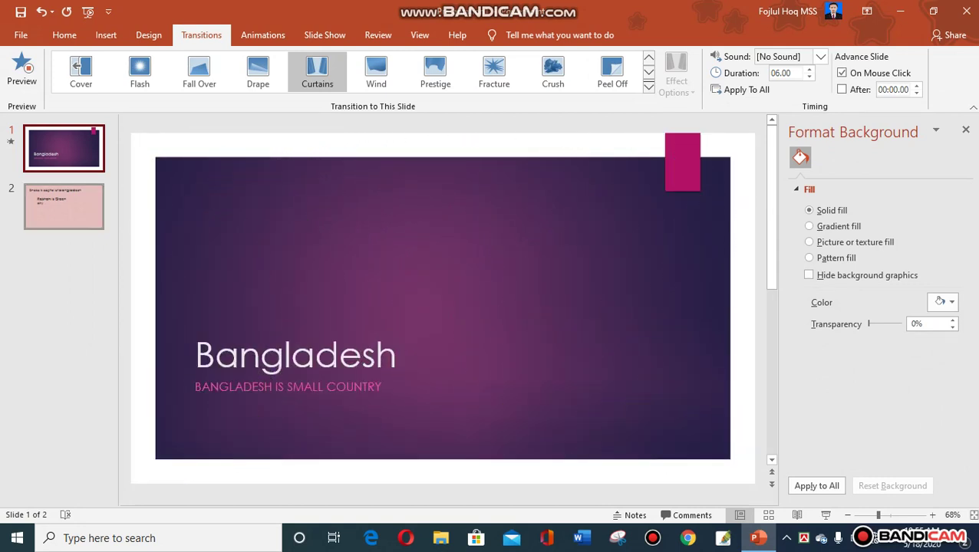
key(Down)
click(648, 85)
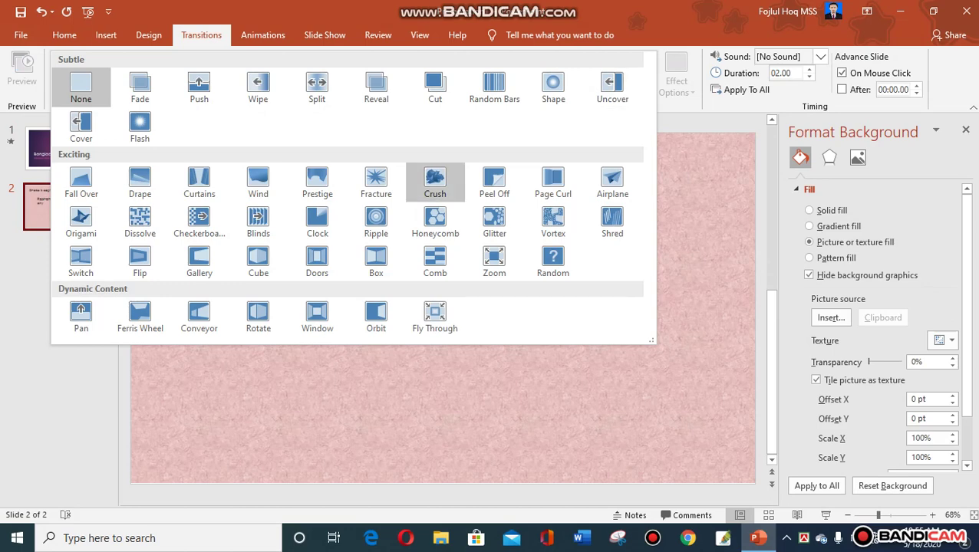
click(139, 184)
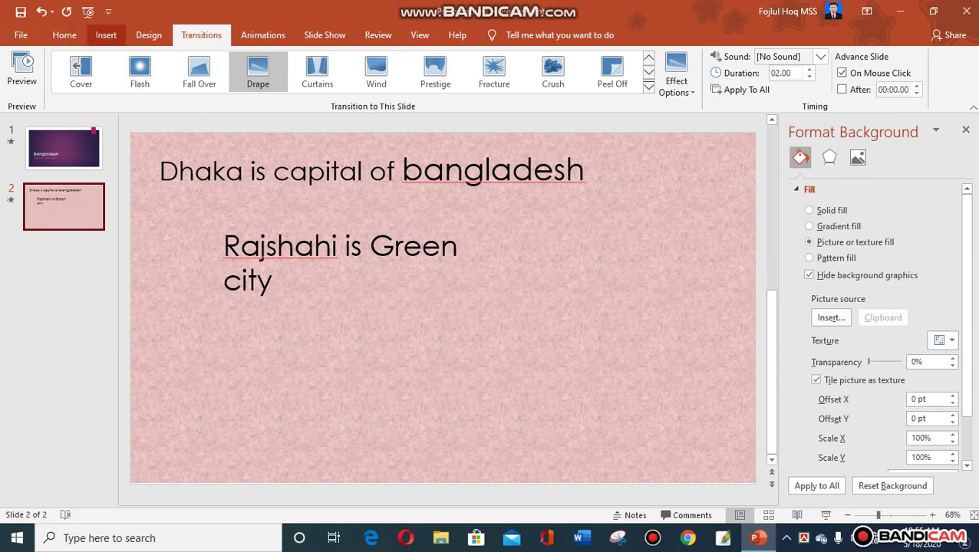
Insert the rose picture download (2).jfif from this device and move it to the slide's upper right.
click(106, 35)
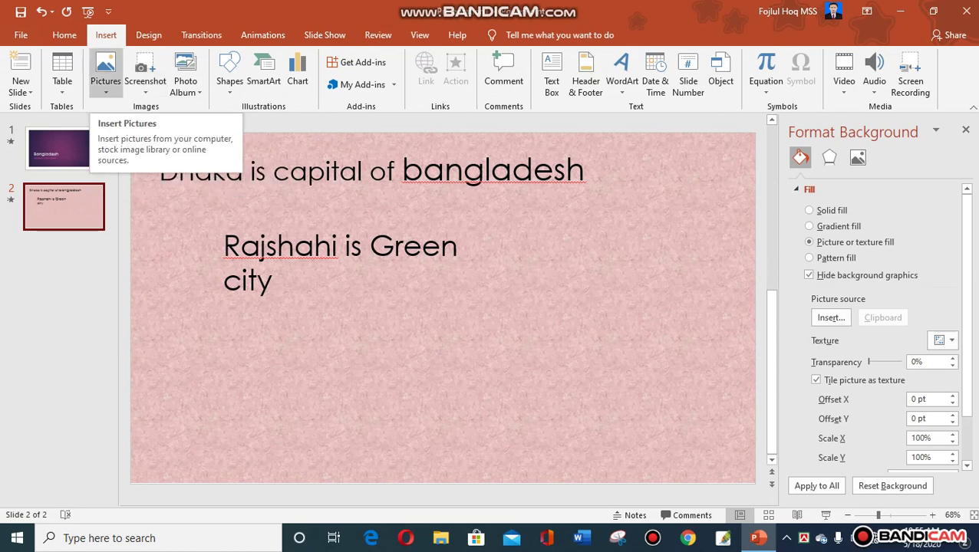
click(106, 77)
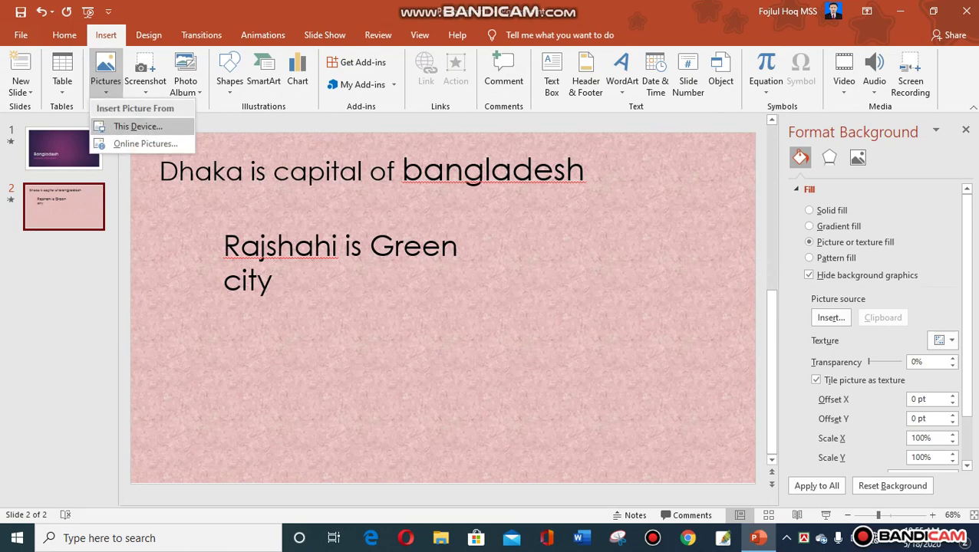
click(142, 124)
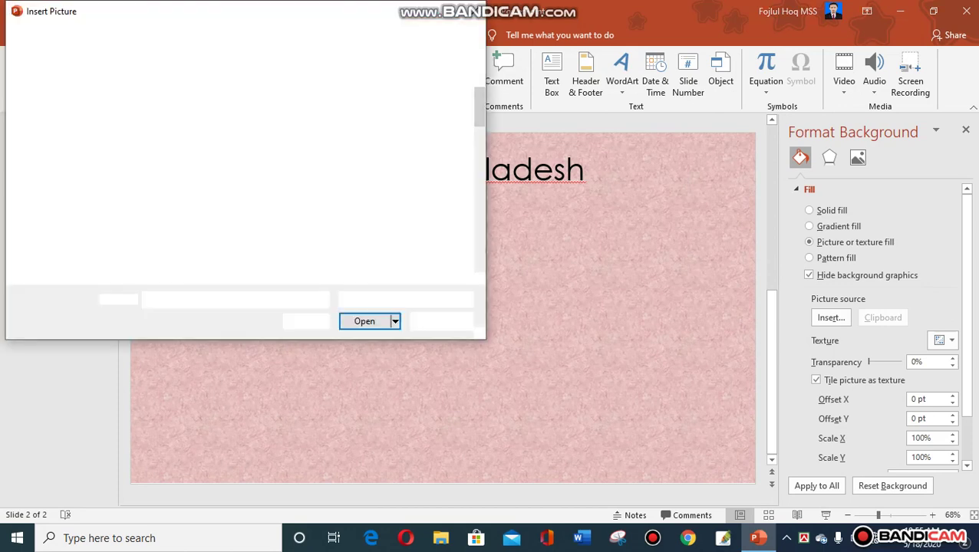
click(425, 219)
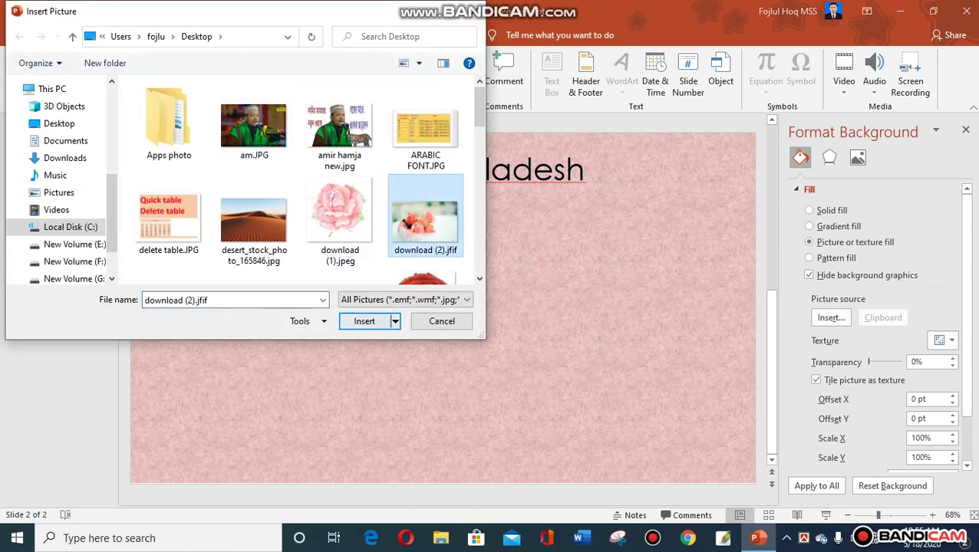
click(364, 321)
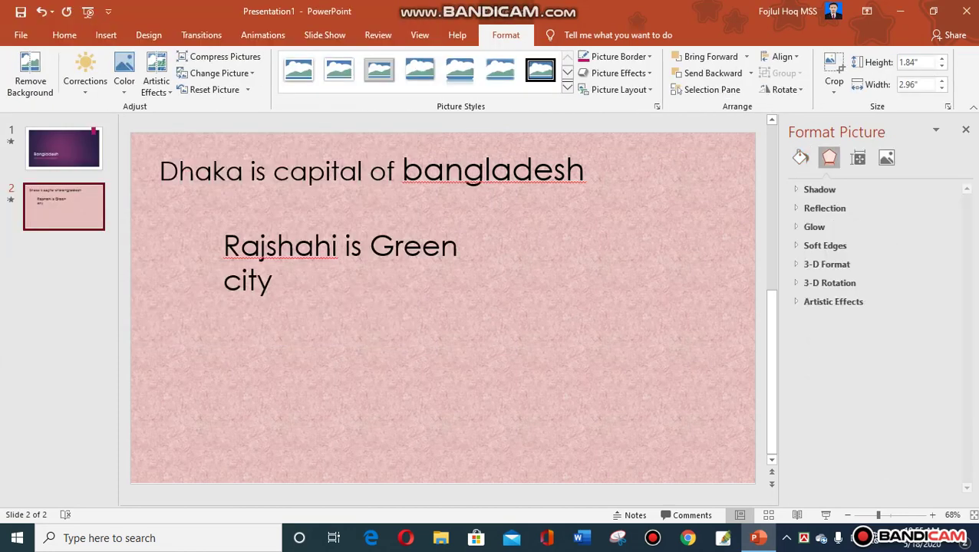
drag(442, 308, 653, 234)
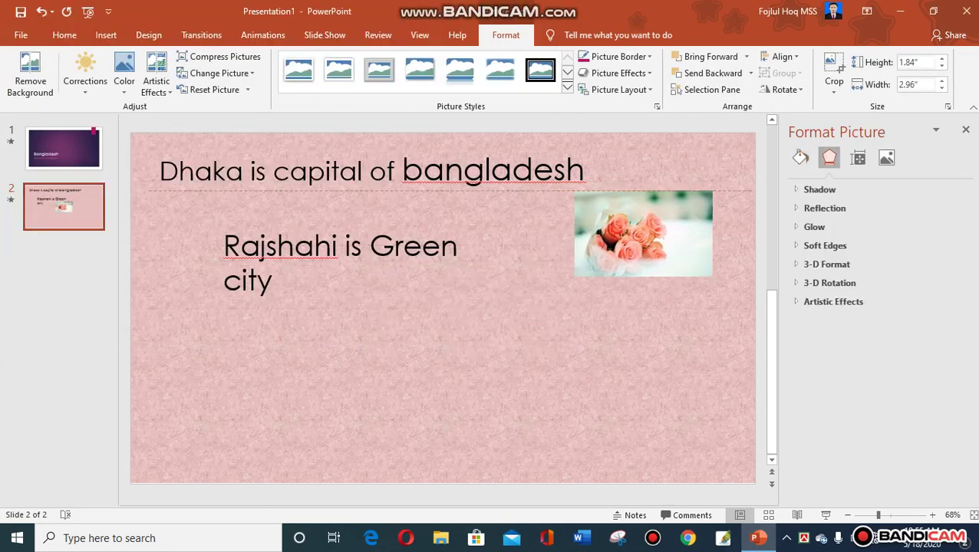
click(105, 35)
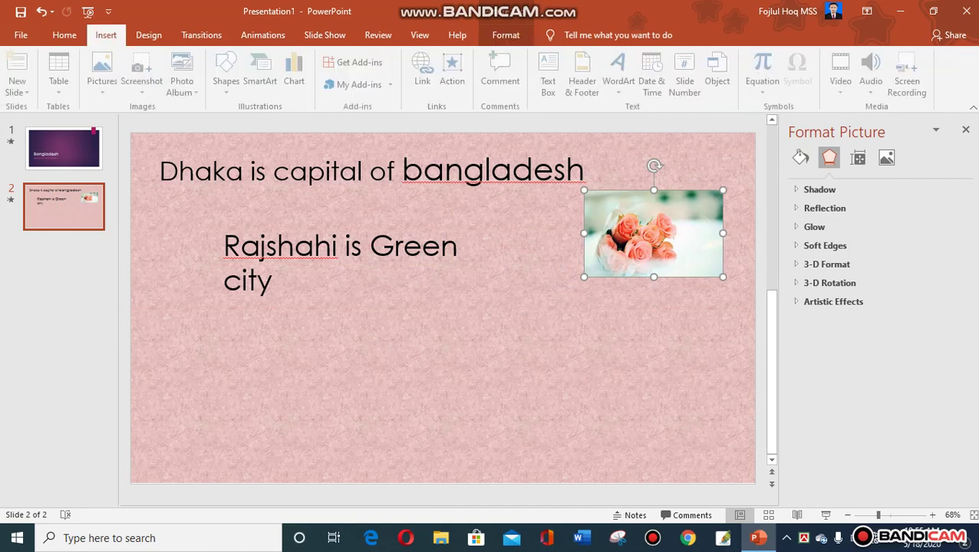
click(229, 72)
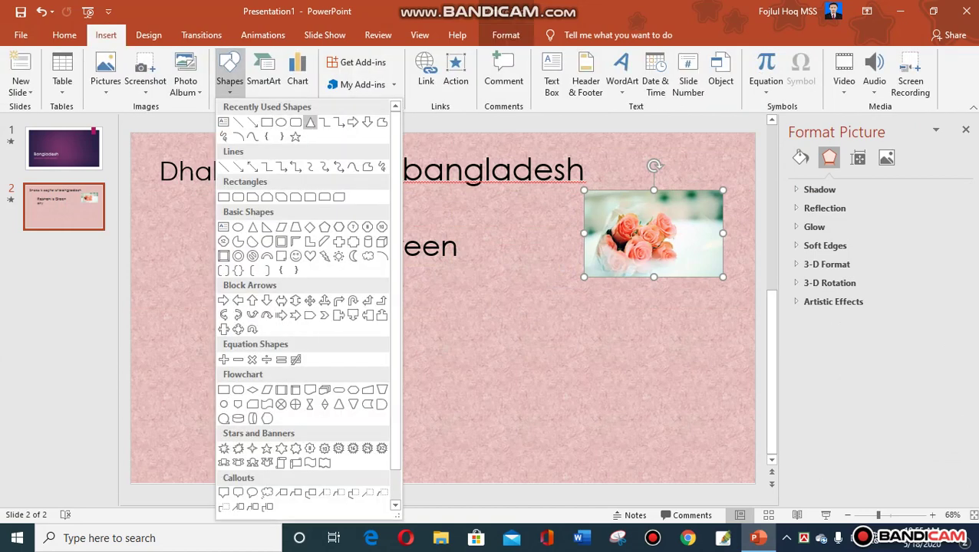
Draw an isosceles triangle across the lower middle of slide 2.
click(296, 122)
drag(397, 325, 565, 448)
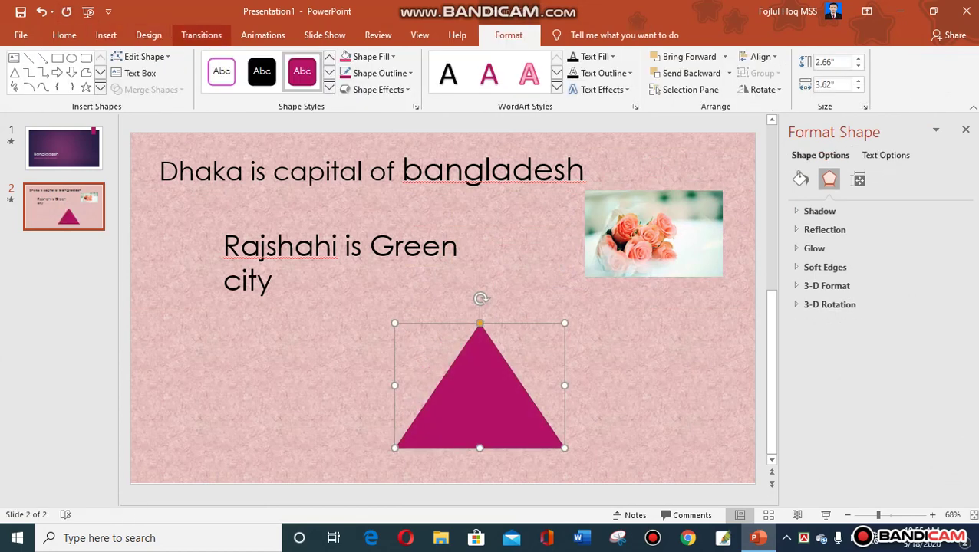
click(201, 35)
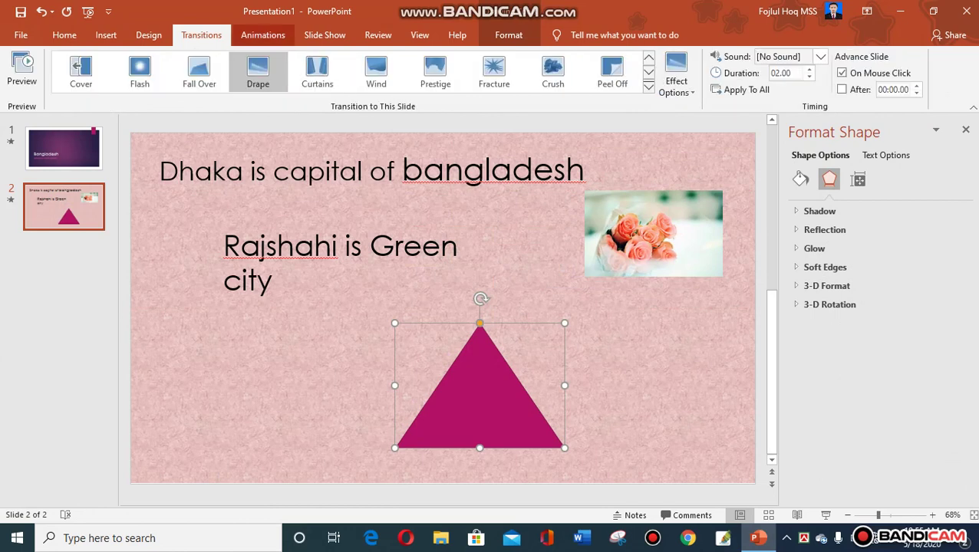
On slide 1, give the Bangladesh title a Swivel entrance animation.
click(263, 35)
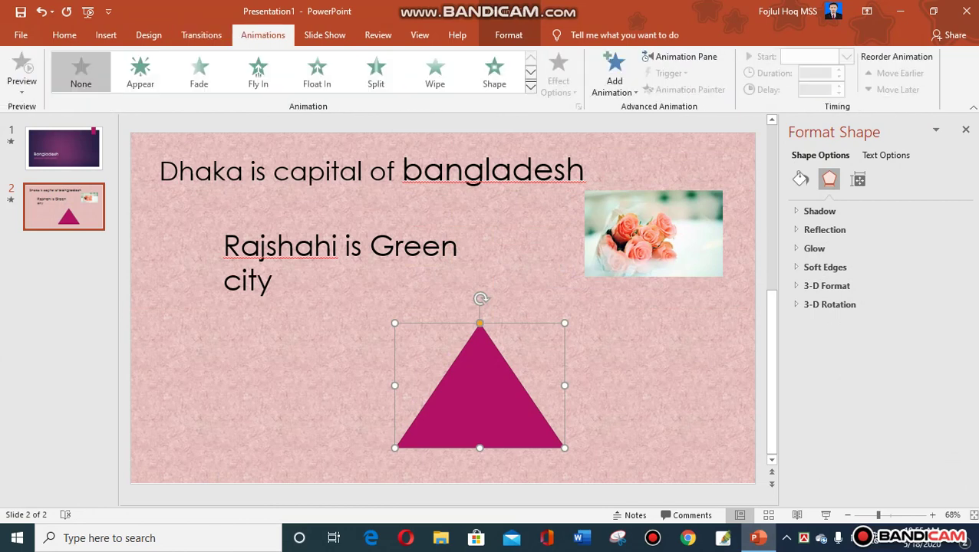
key(Page_Up)
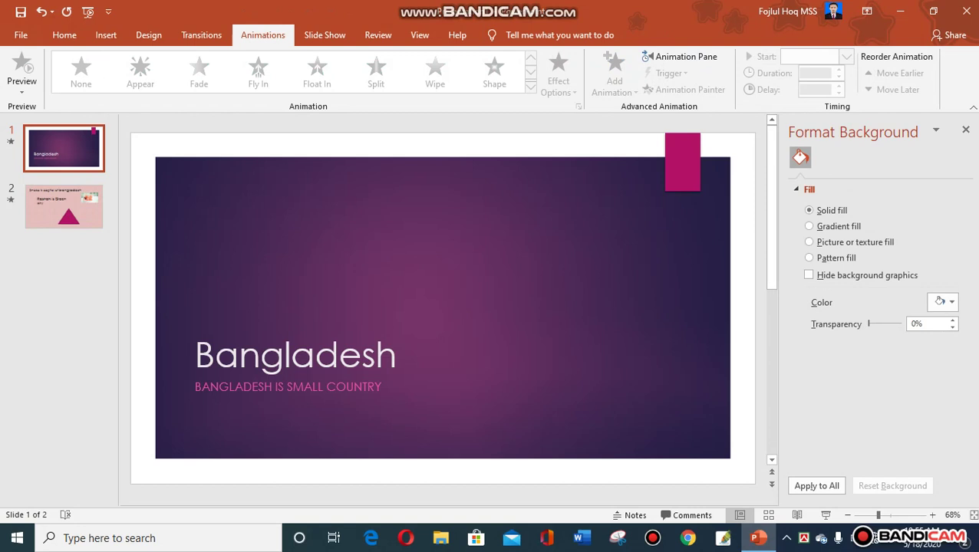
click(339, 354)
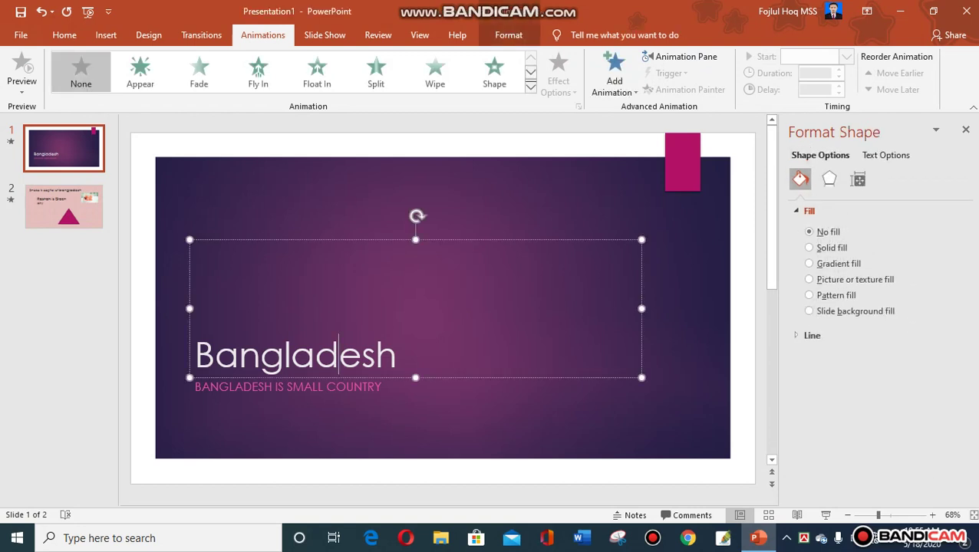
click(530, 86)
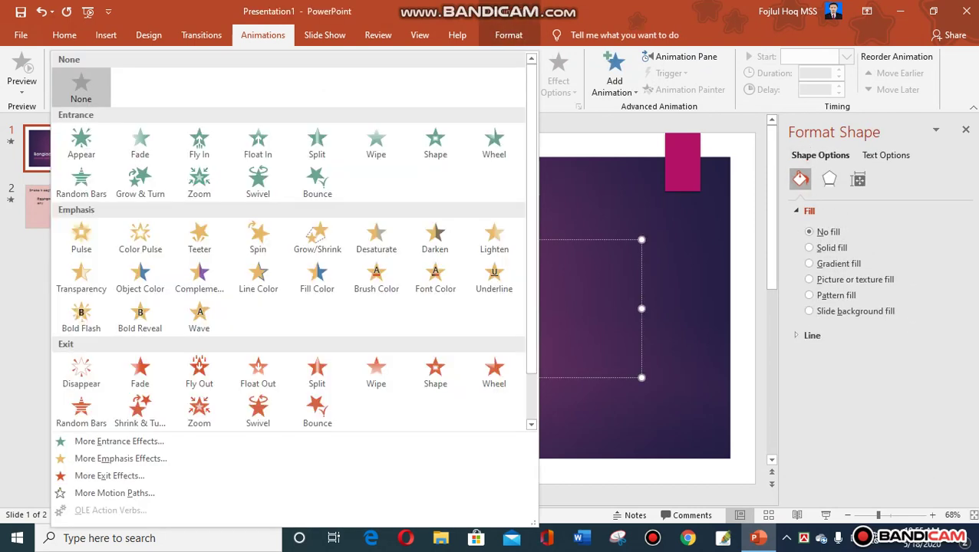
key(Escape)
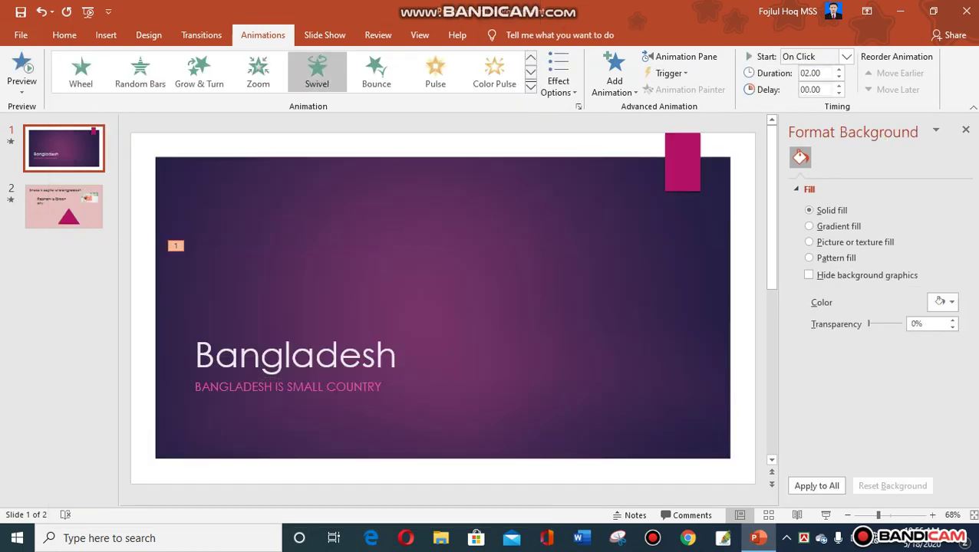
Animate the BANGLADESH IS SMALL COUNTRY subtitle with Bounce, then return to slide 2.
click(353, 387)
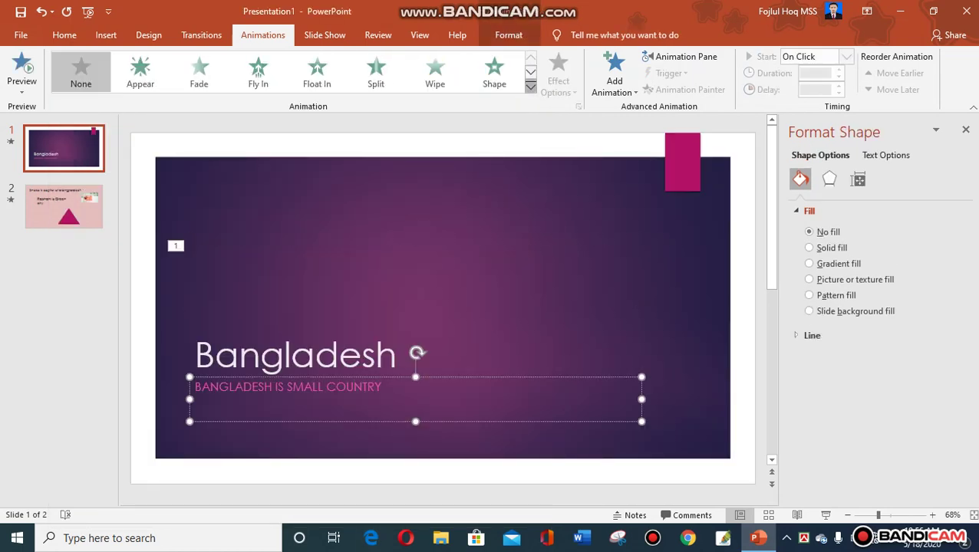
click(530, 86)
click(317, 183)
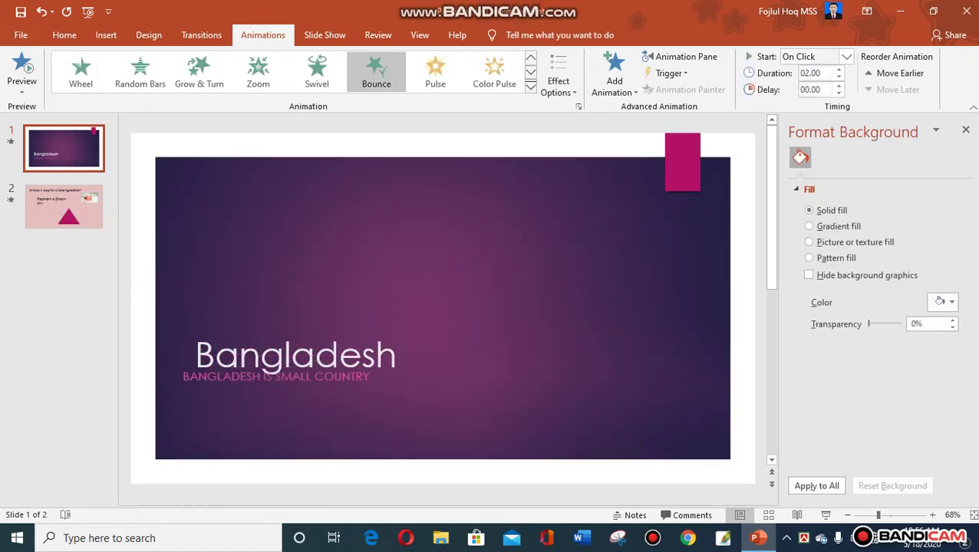
key(Page_Down)
Give slide 2's title a Grow/Shrink emphasis and the Rajshahi is Green city text a Pulse animation.
click(369, 170)
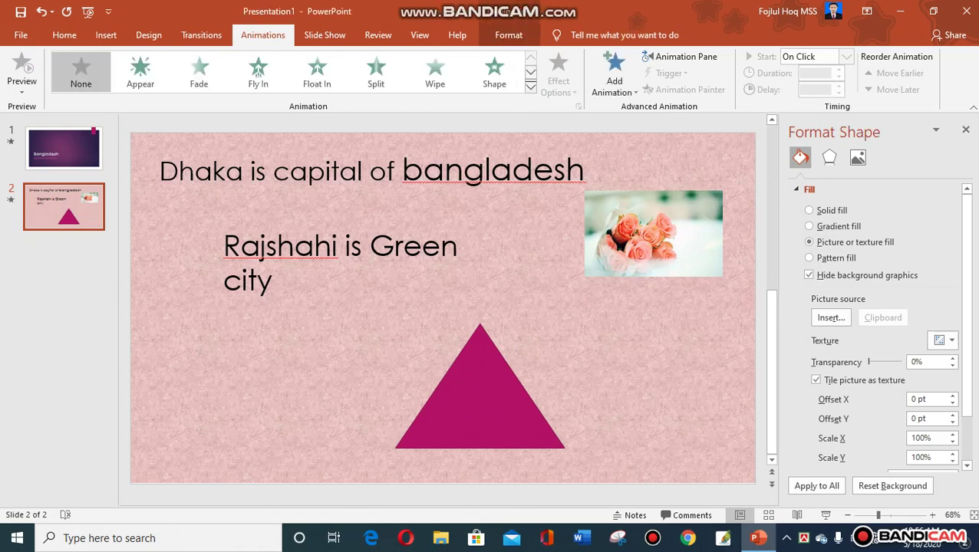
click(530, 86)
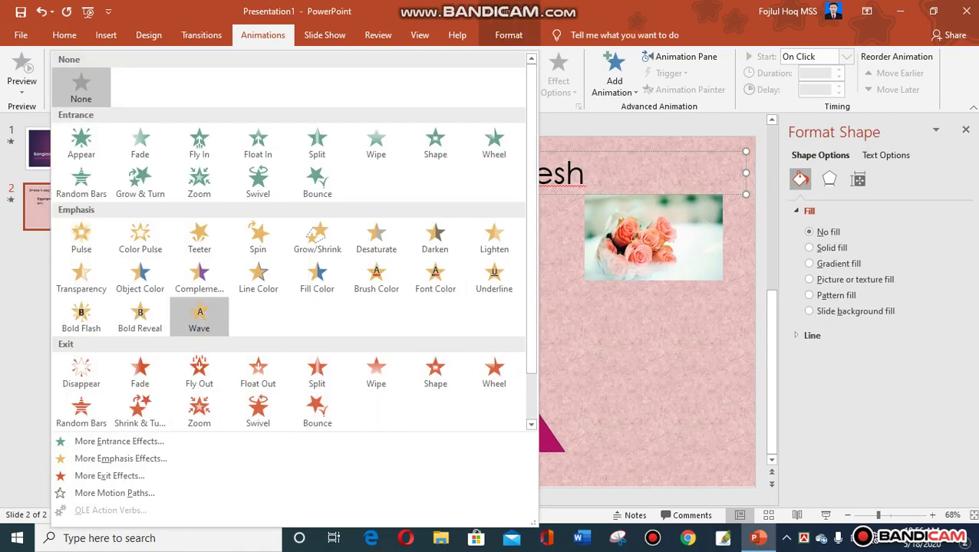
key(Escape)
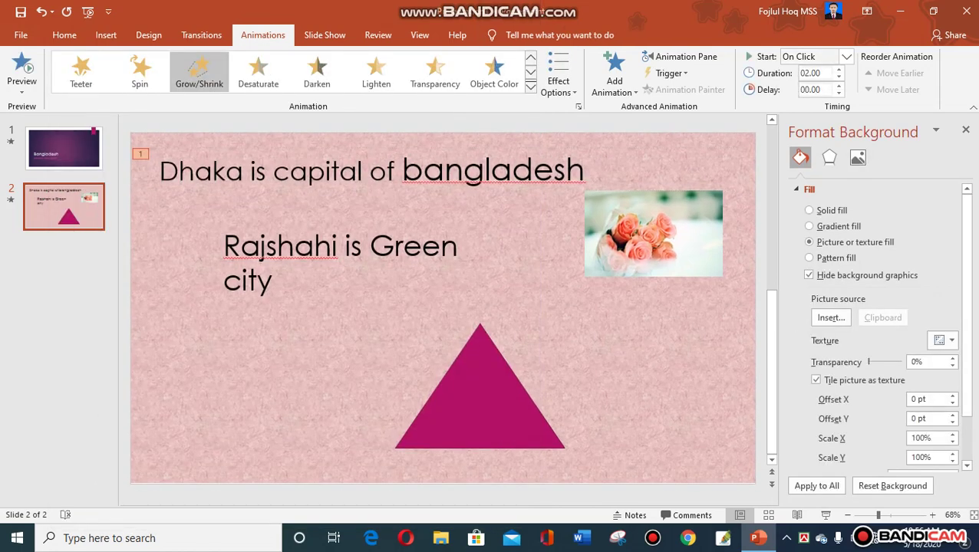
click(330, 247)
click(530, 87)
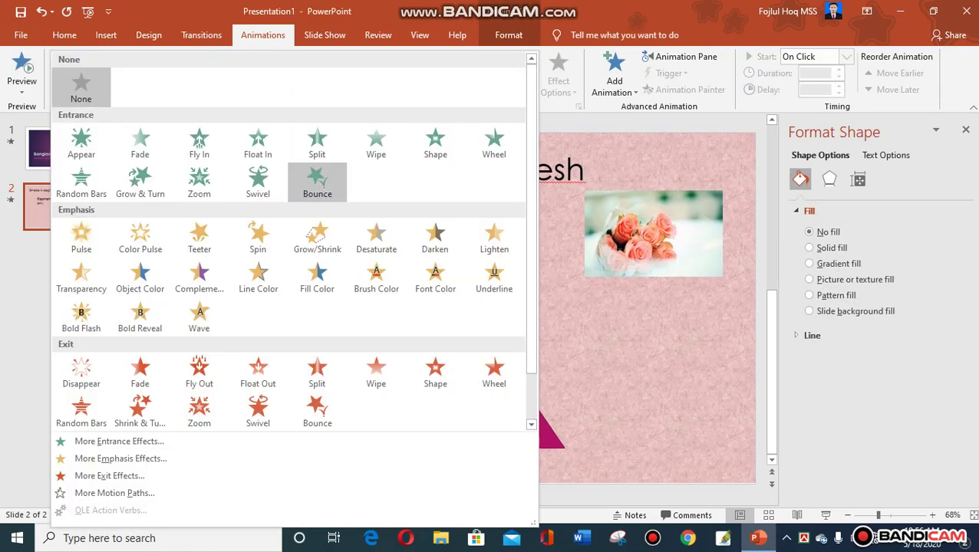
click(317, 182)
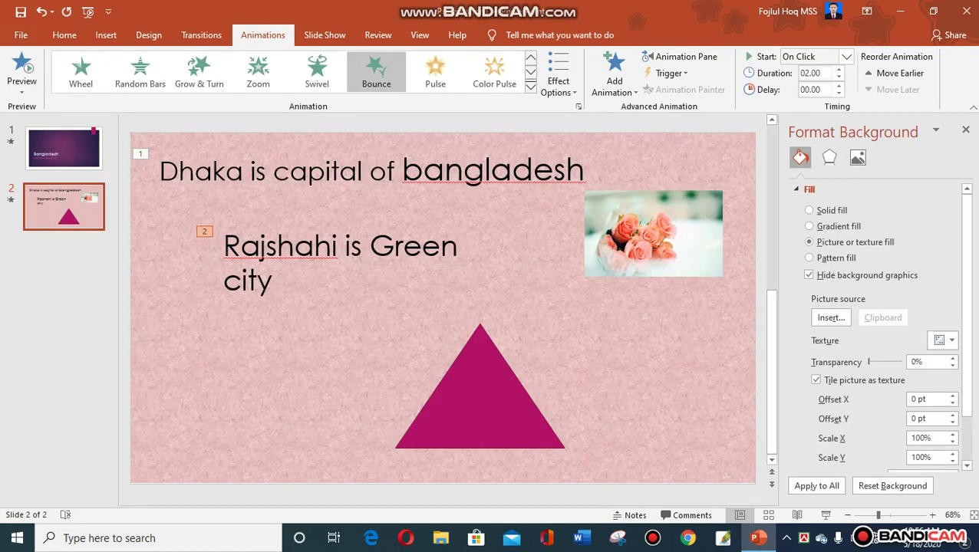
click(435, 73)
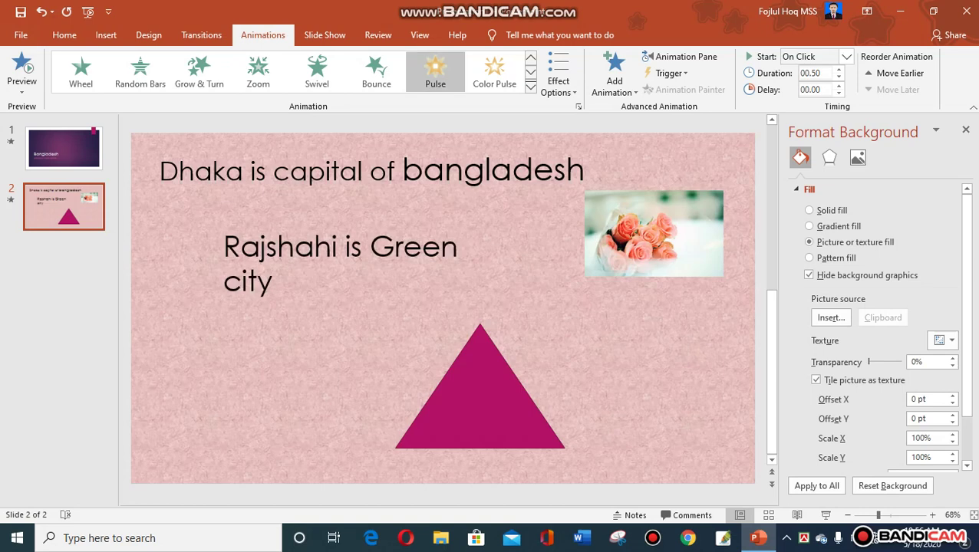
Apply the Shape animation to the rose picture and Float In to the triangle, starting on click.
click(652, 230)
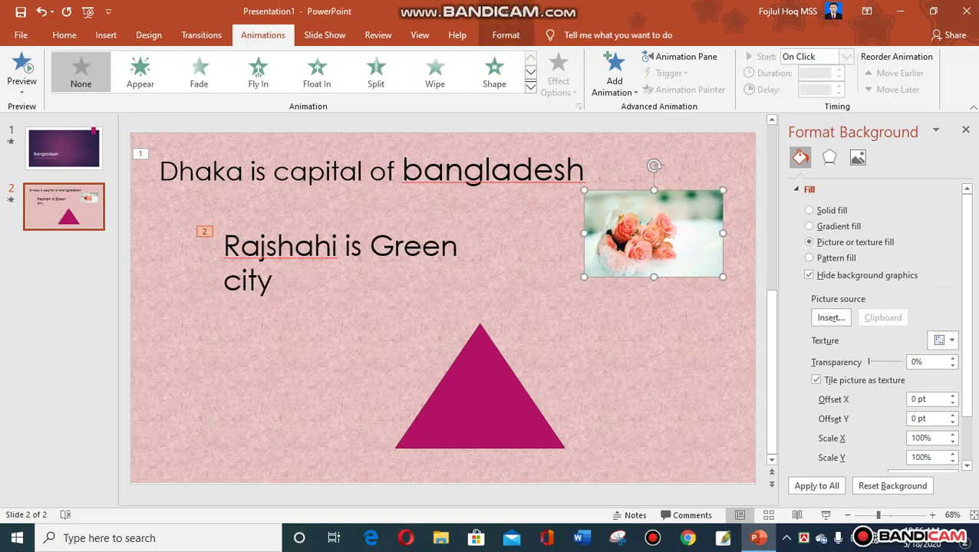
click(494, 73)
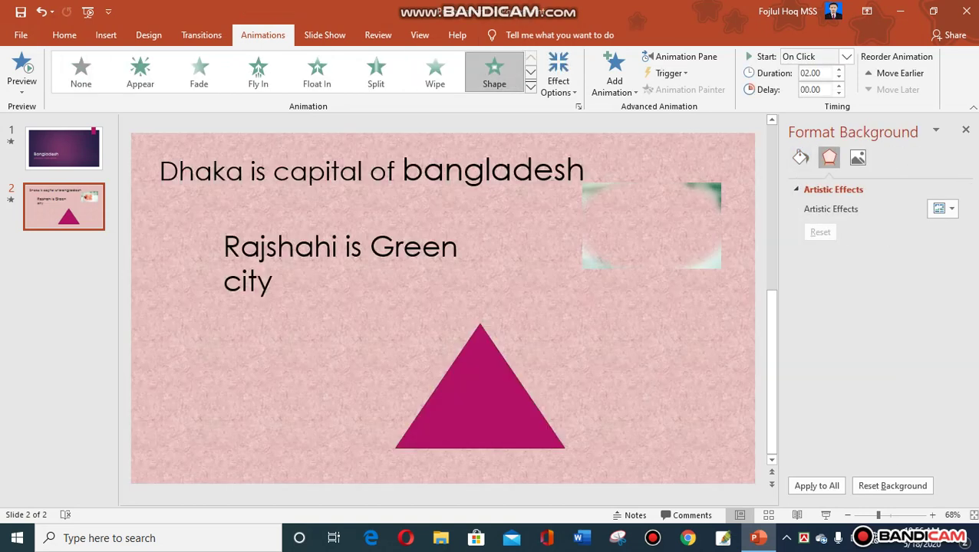
click(480, 392)
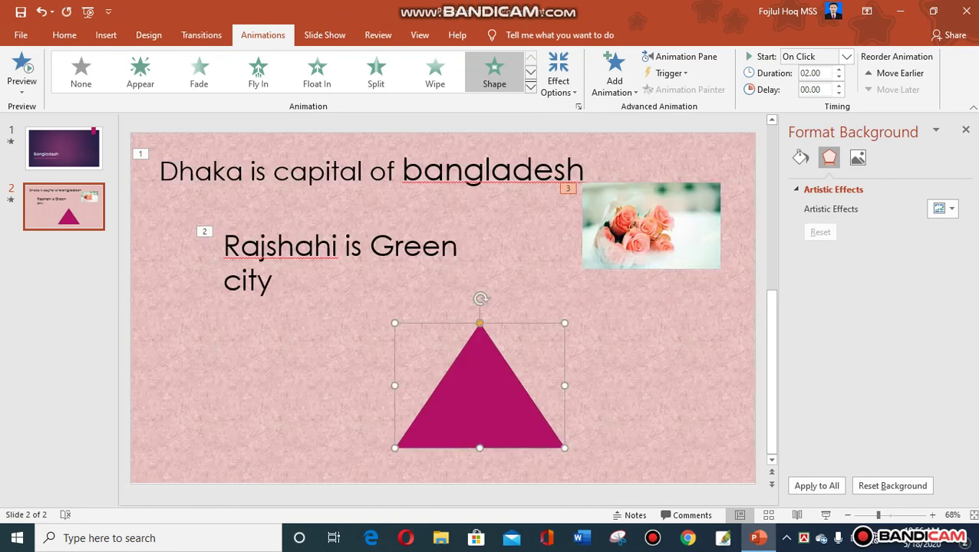
click(530, 87)
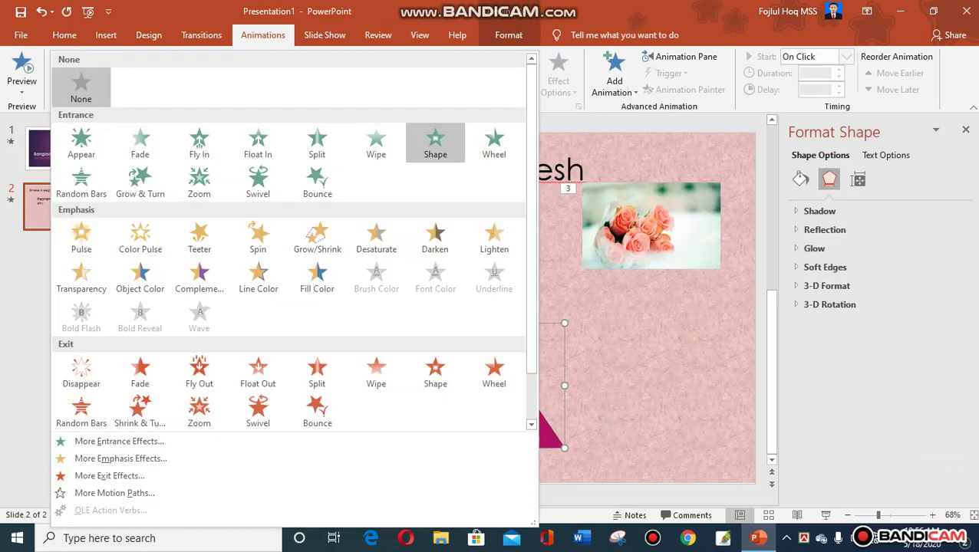
click(257, 71)
click(317, 71)
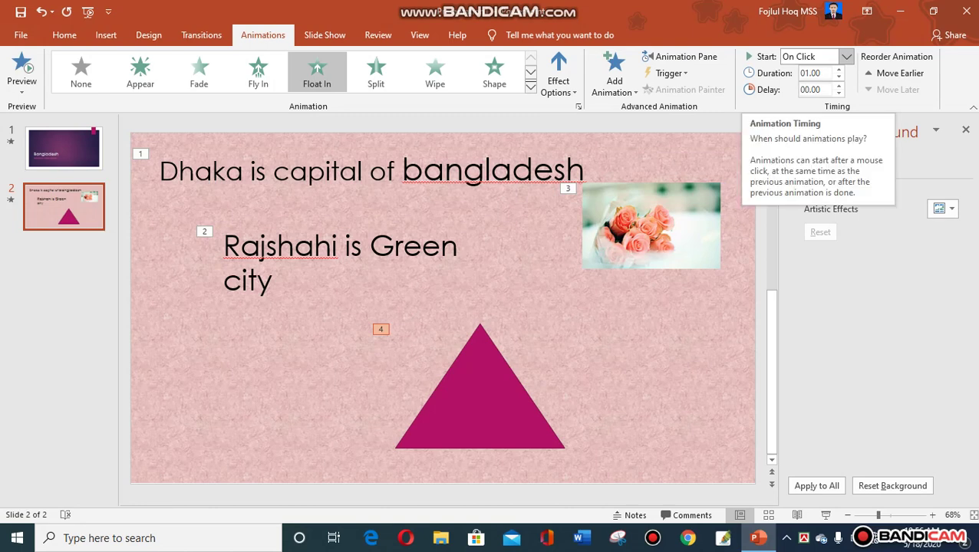
click(845, 56)
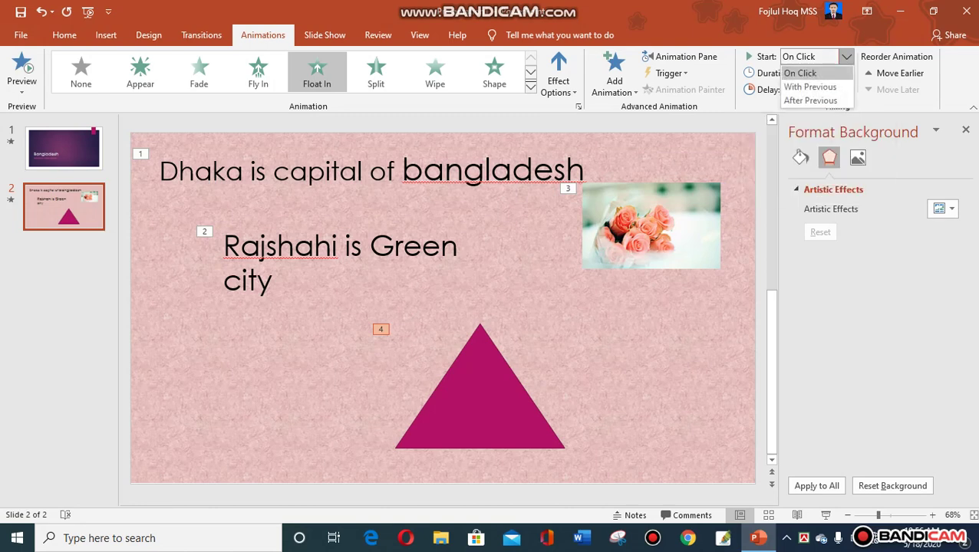
click(800, 73)
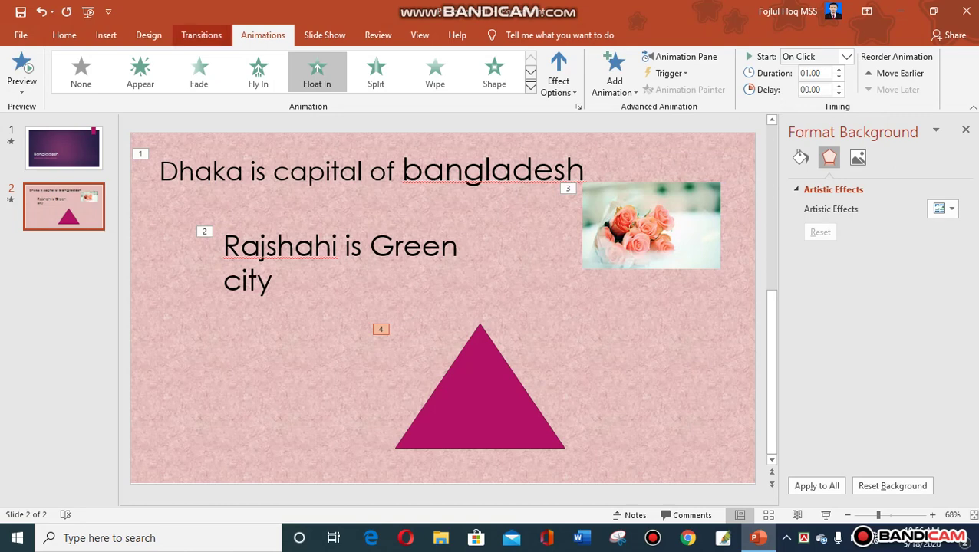
click(201, 35)
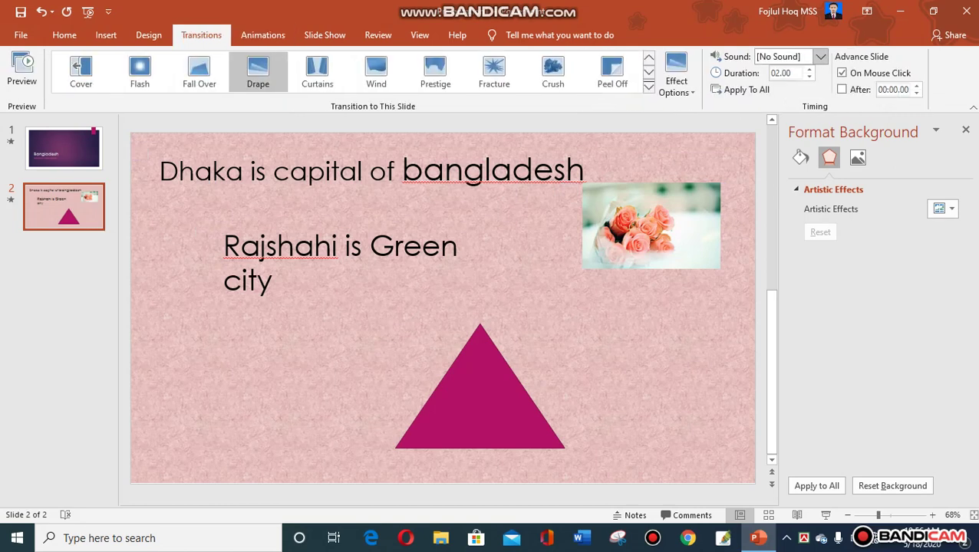
Set slide 2's transition sound to Explosion and its duration to 03.25.
click(820, 56)
click(774, 154)
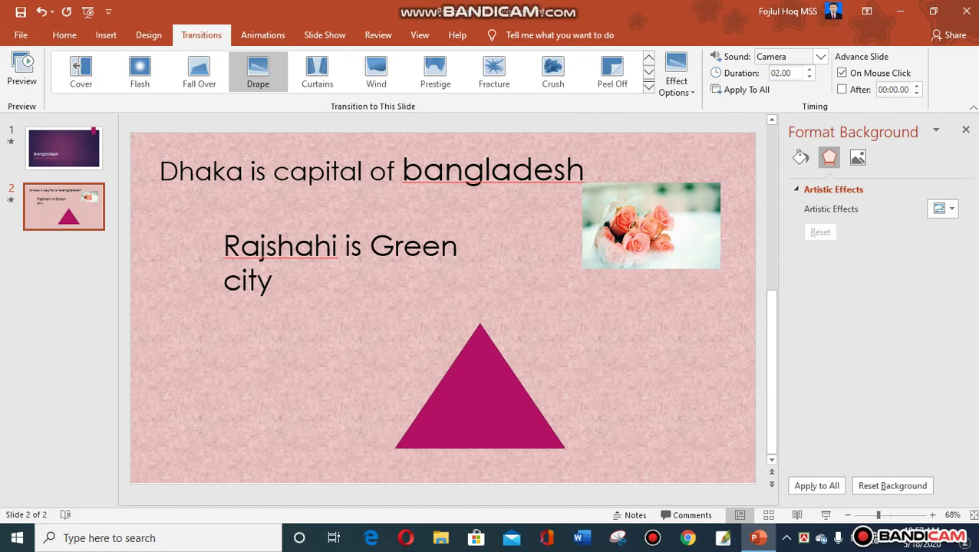
click(809, 69)
text(03.25)
click(63, 206)
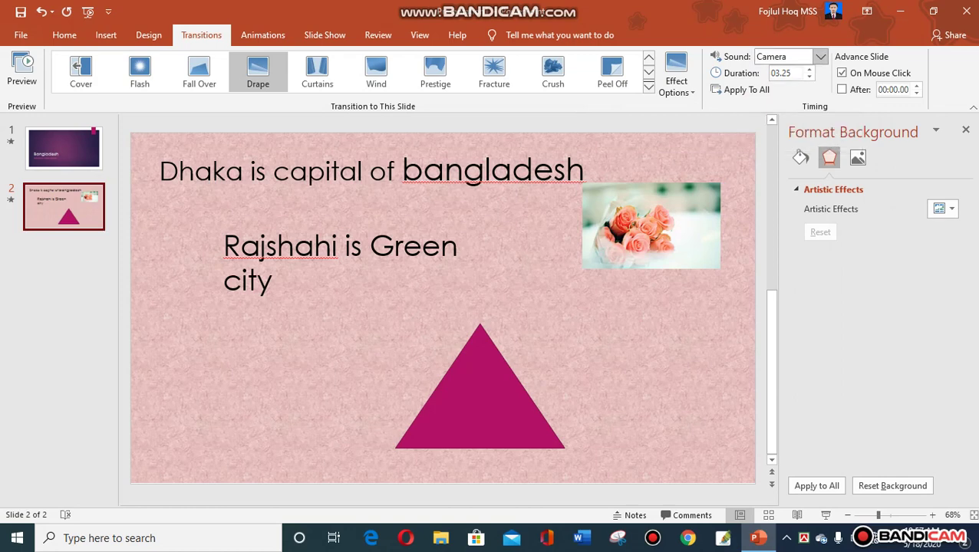
click(820, 56)
click(775, 236)
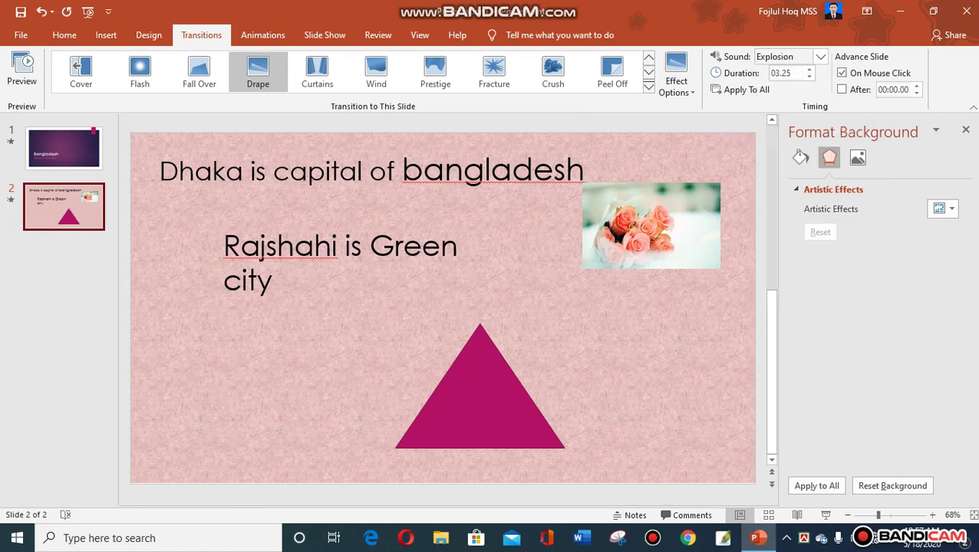
click(263, 34)
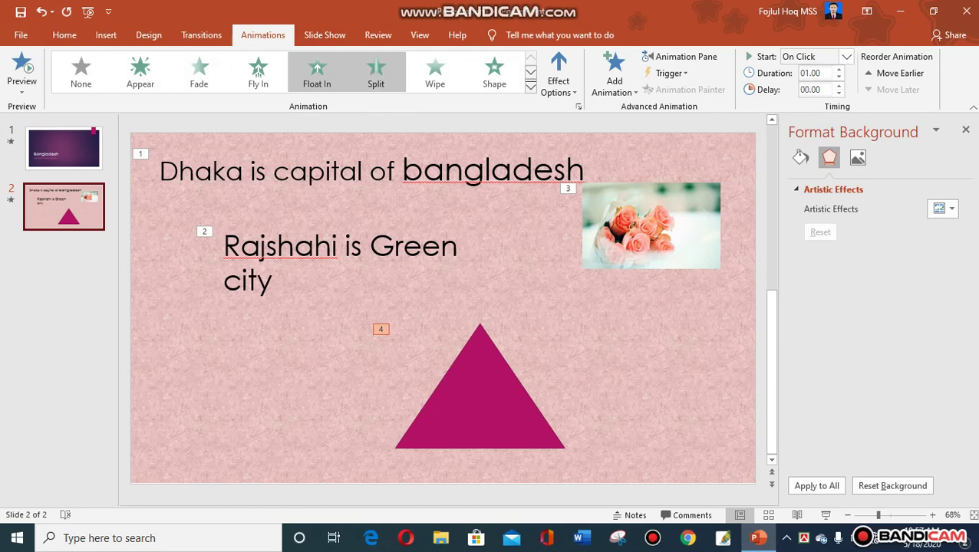
click(325, 34)
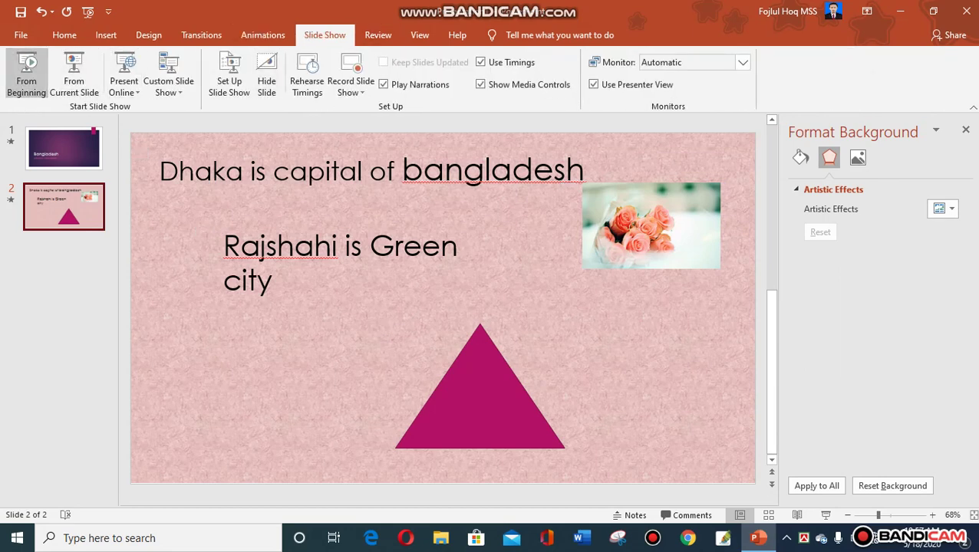
click(26, 73)
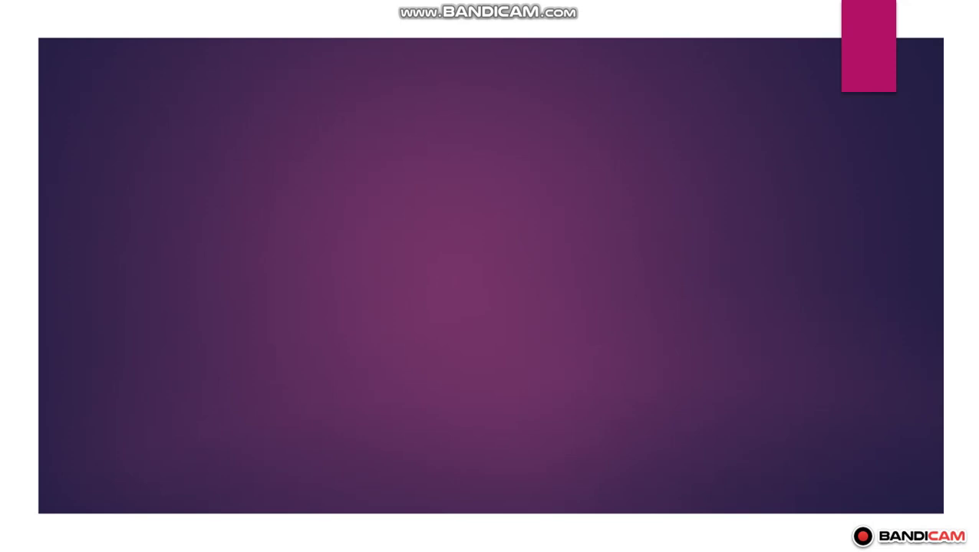
key(space)
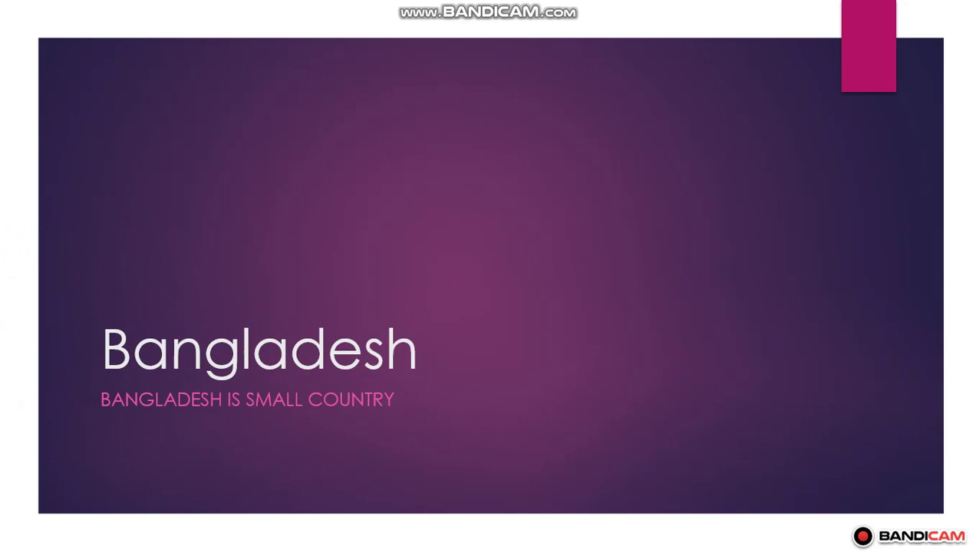
key(space)
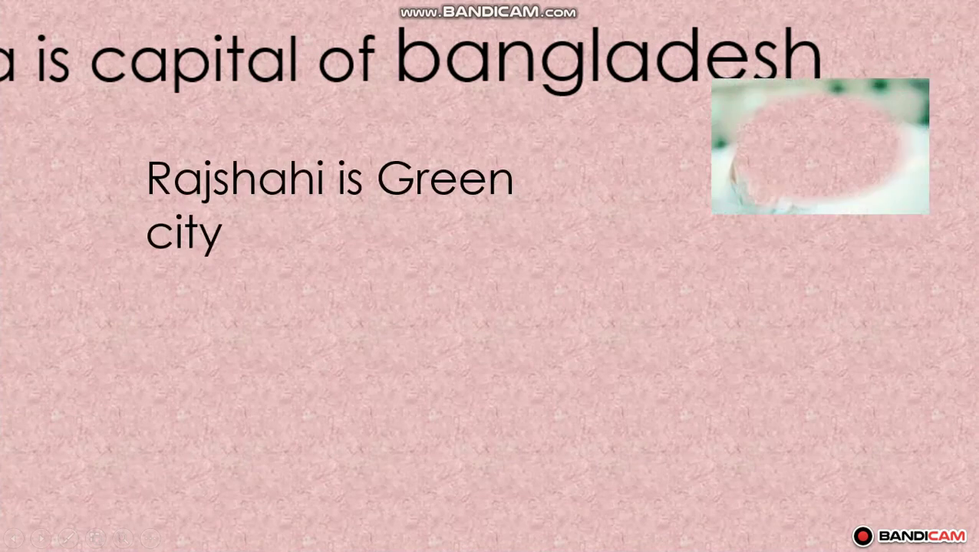
key(space)
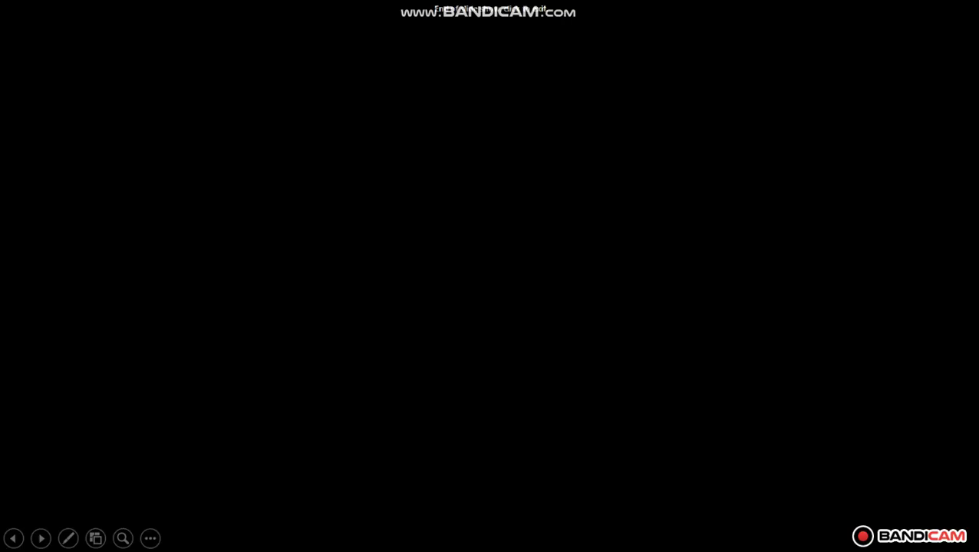
key(space)
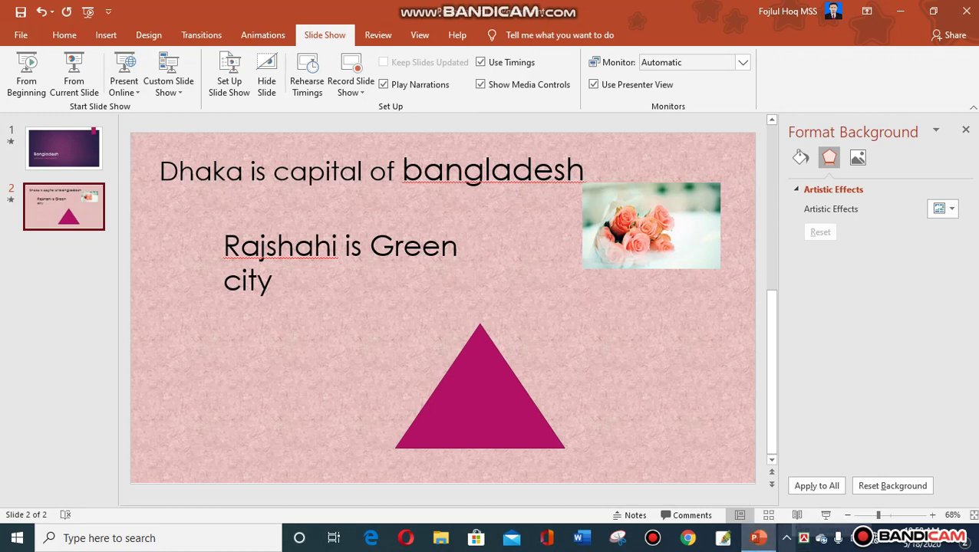
Bring up Bandicam's main window from its hidden notification-area icon.
click(786, 538)
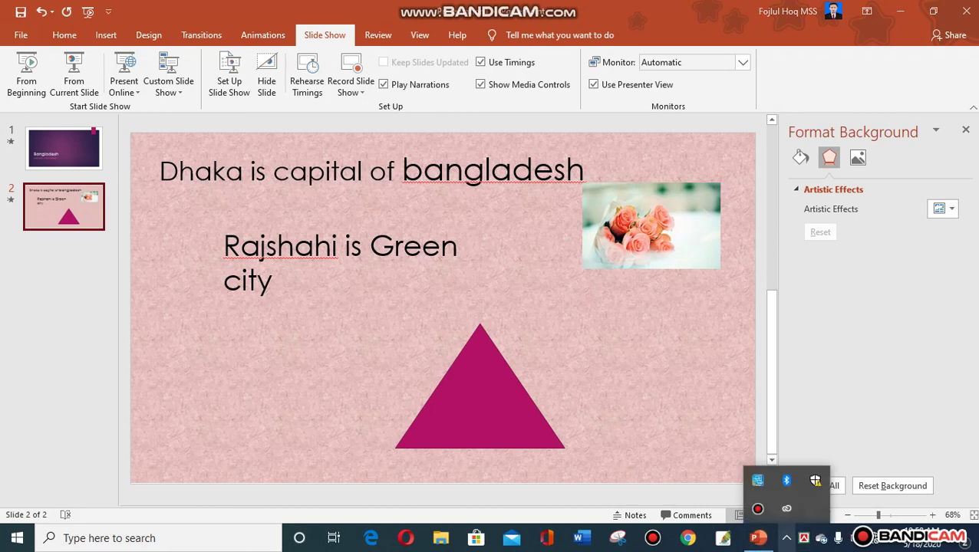
click(758, 508)
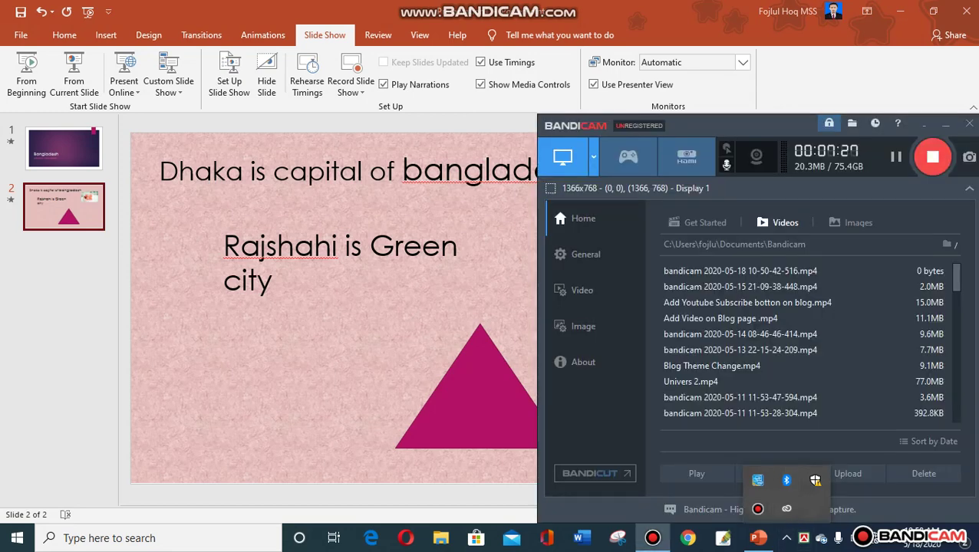